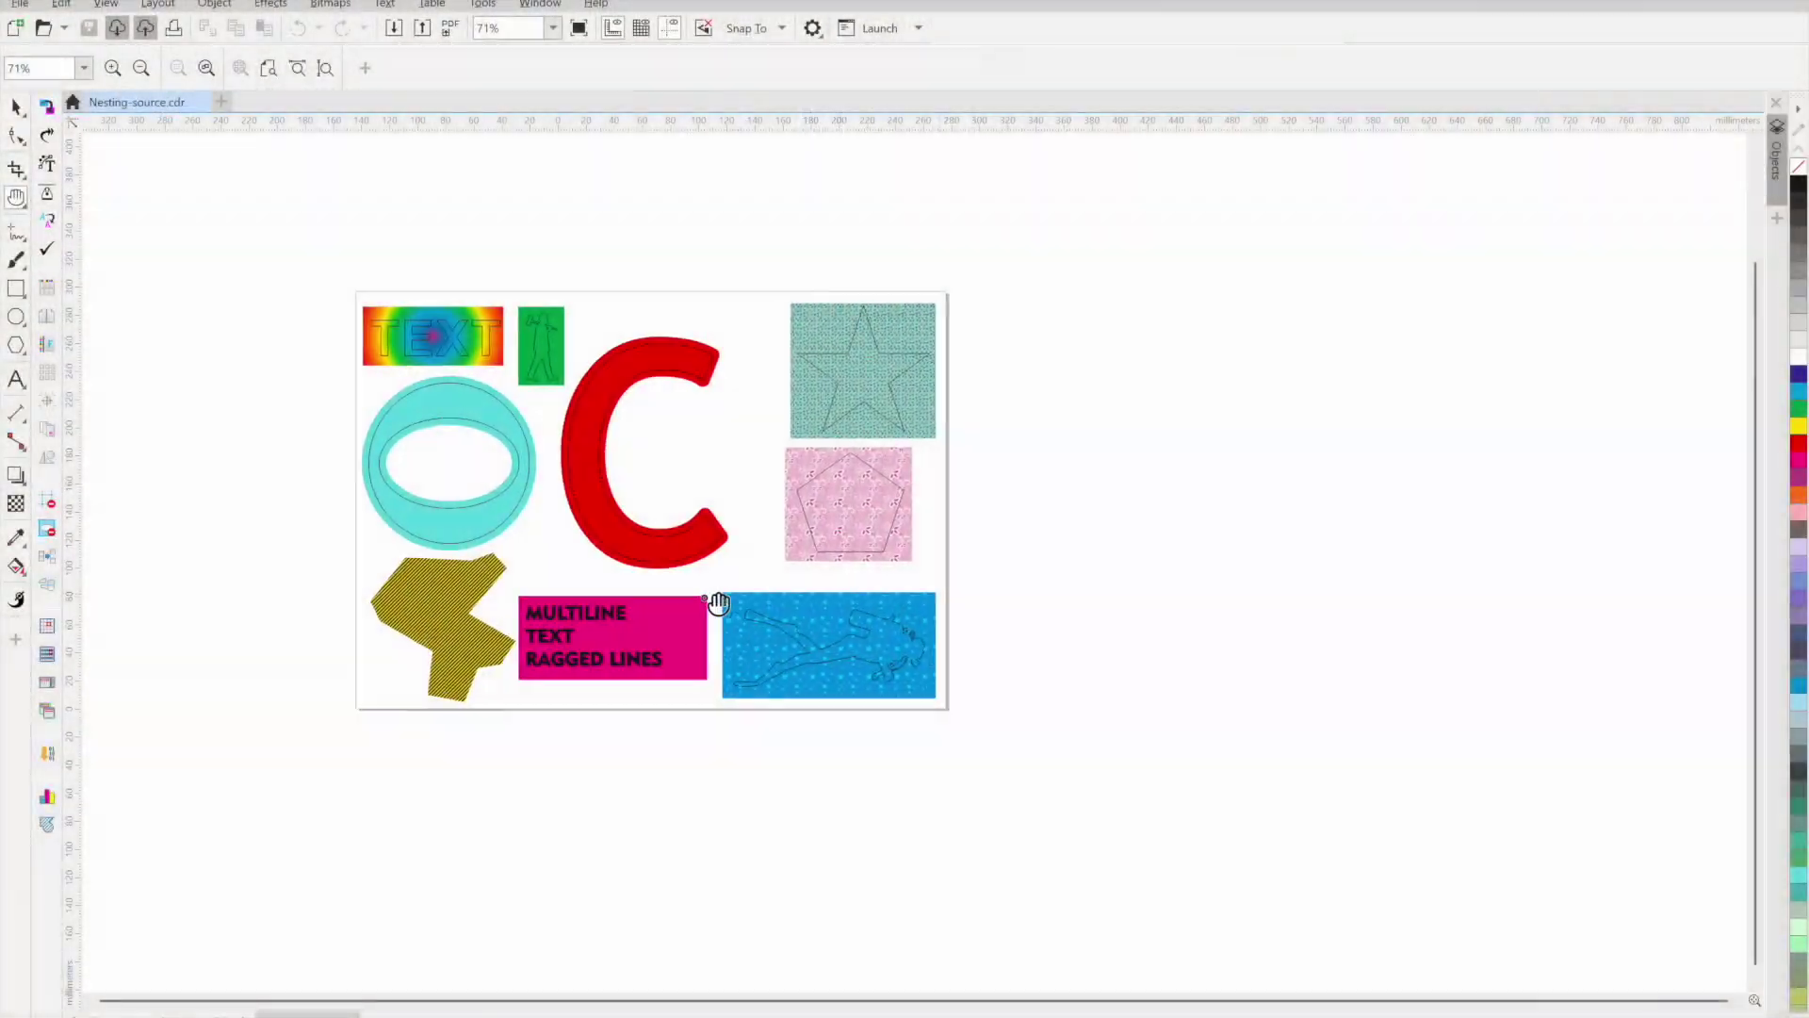
# - Create a new nesting project named 'project 001' in the Nesting docker
pyautogui.click(47, 456)
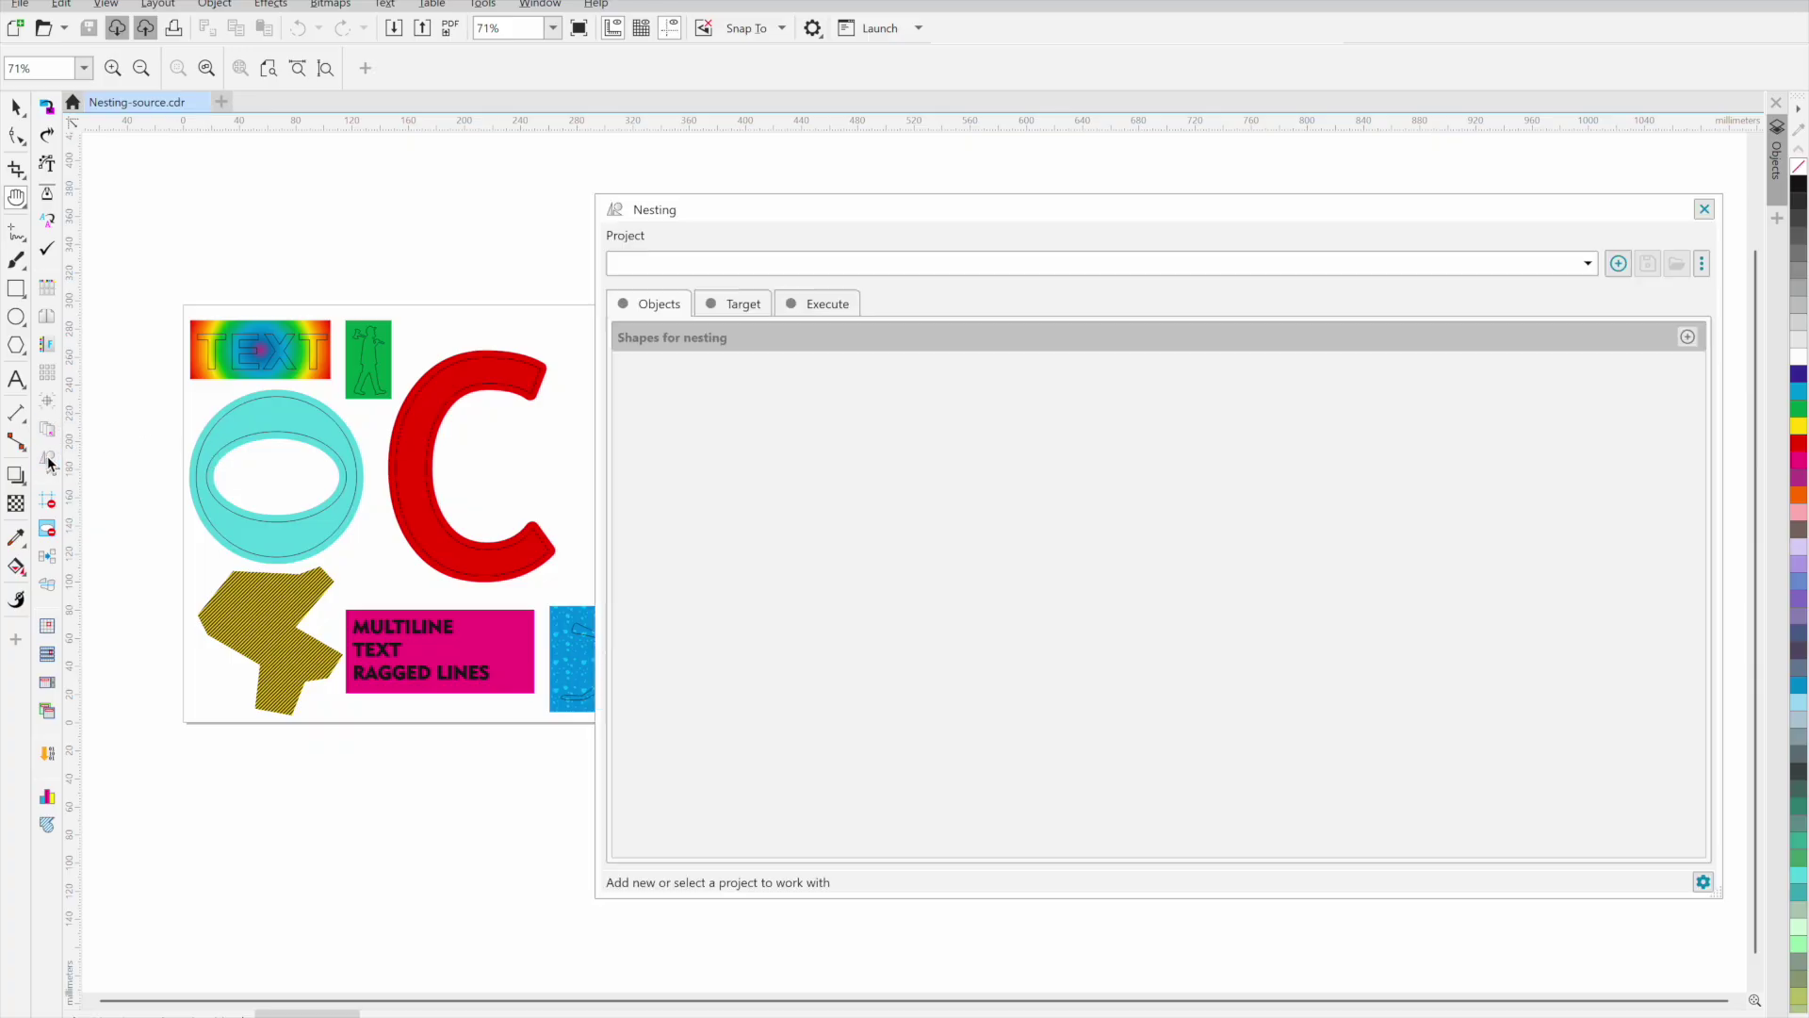
pyautogui.click(1619, 264)
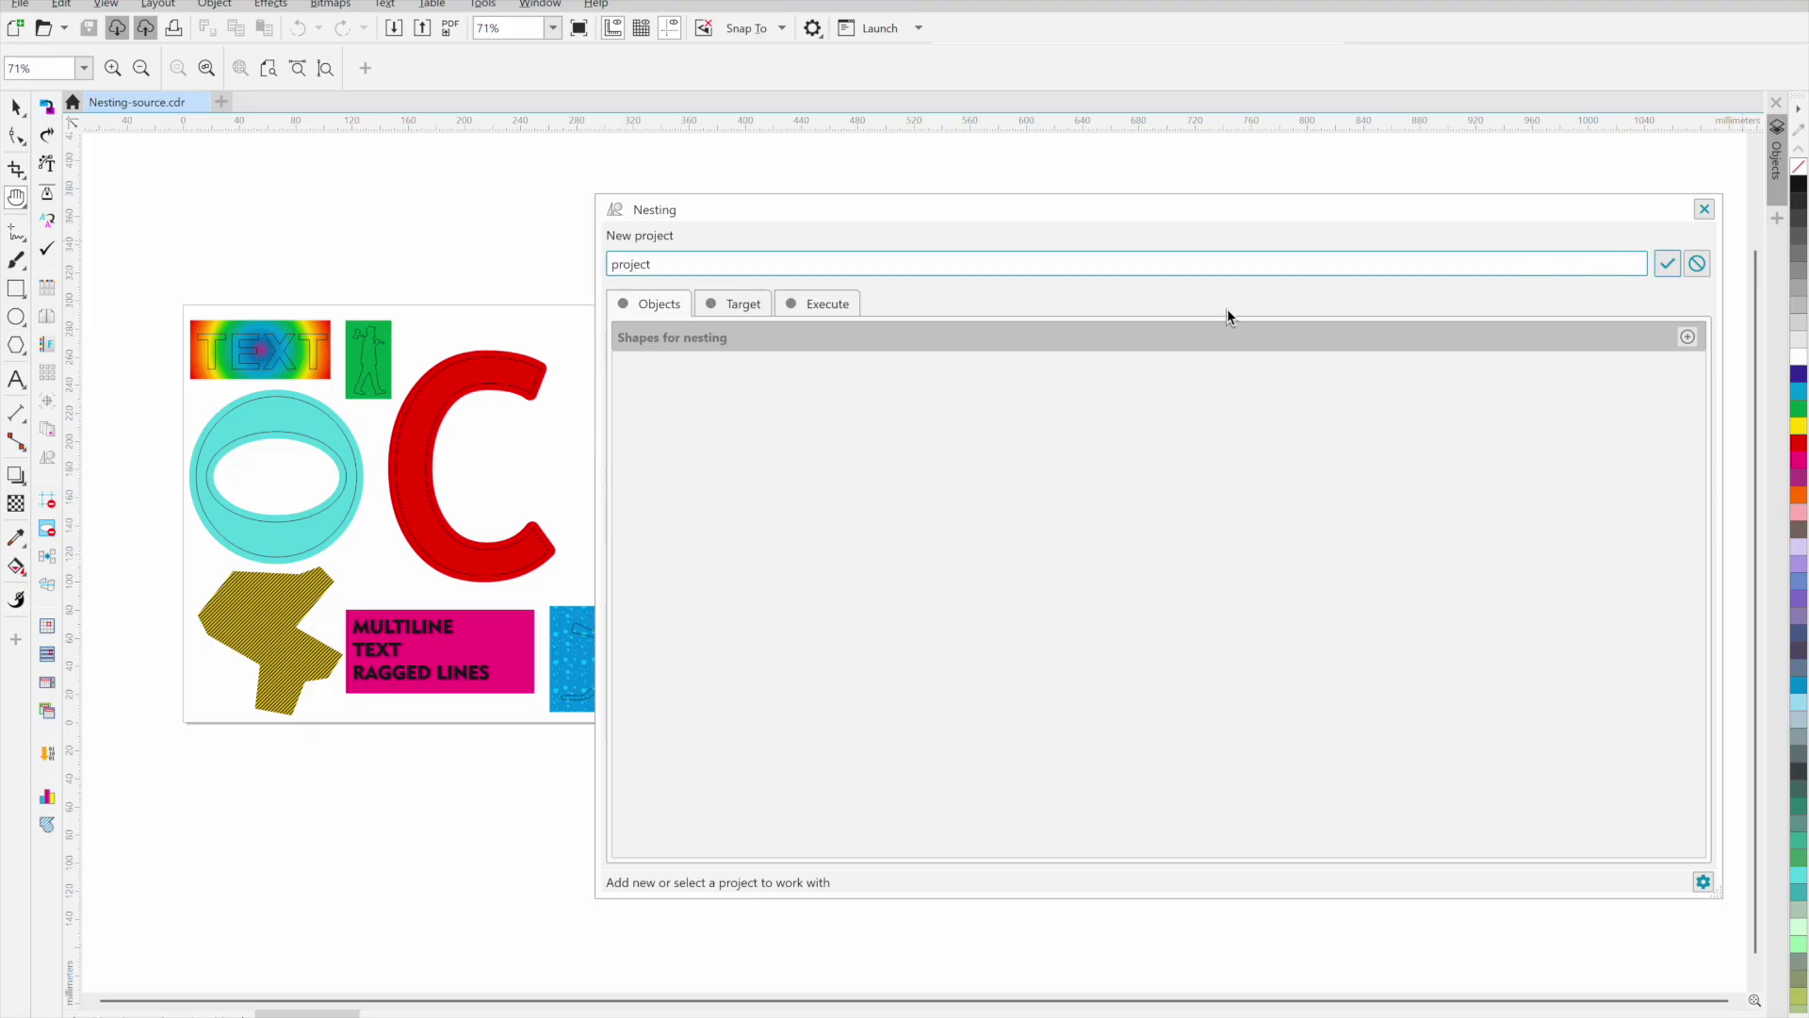
pyautogui.write('project 001')
pyautogui.press('Return')
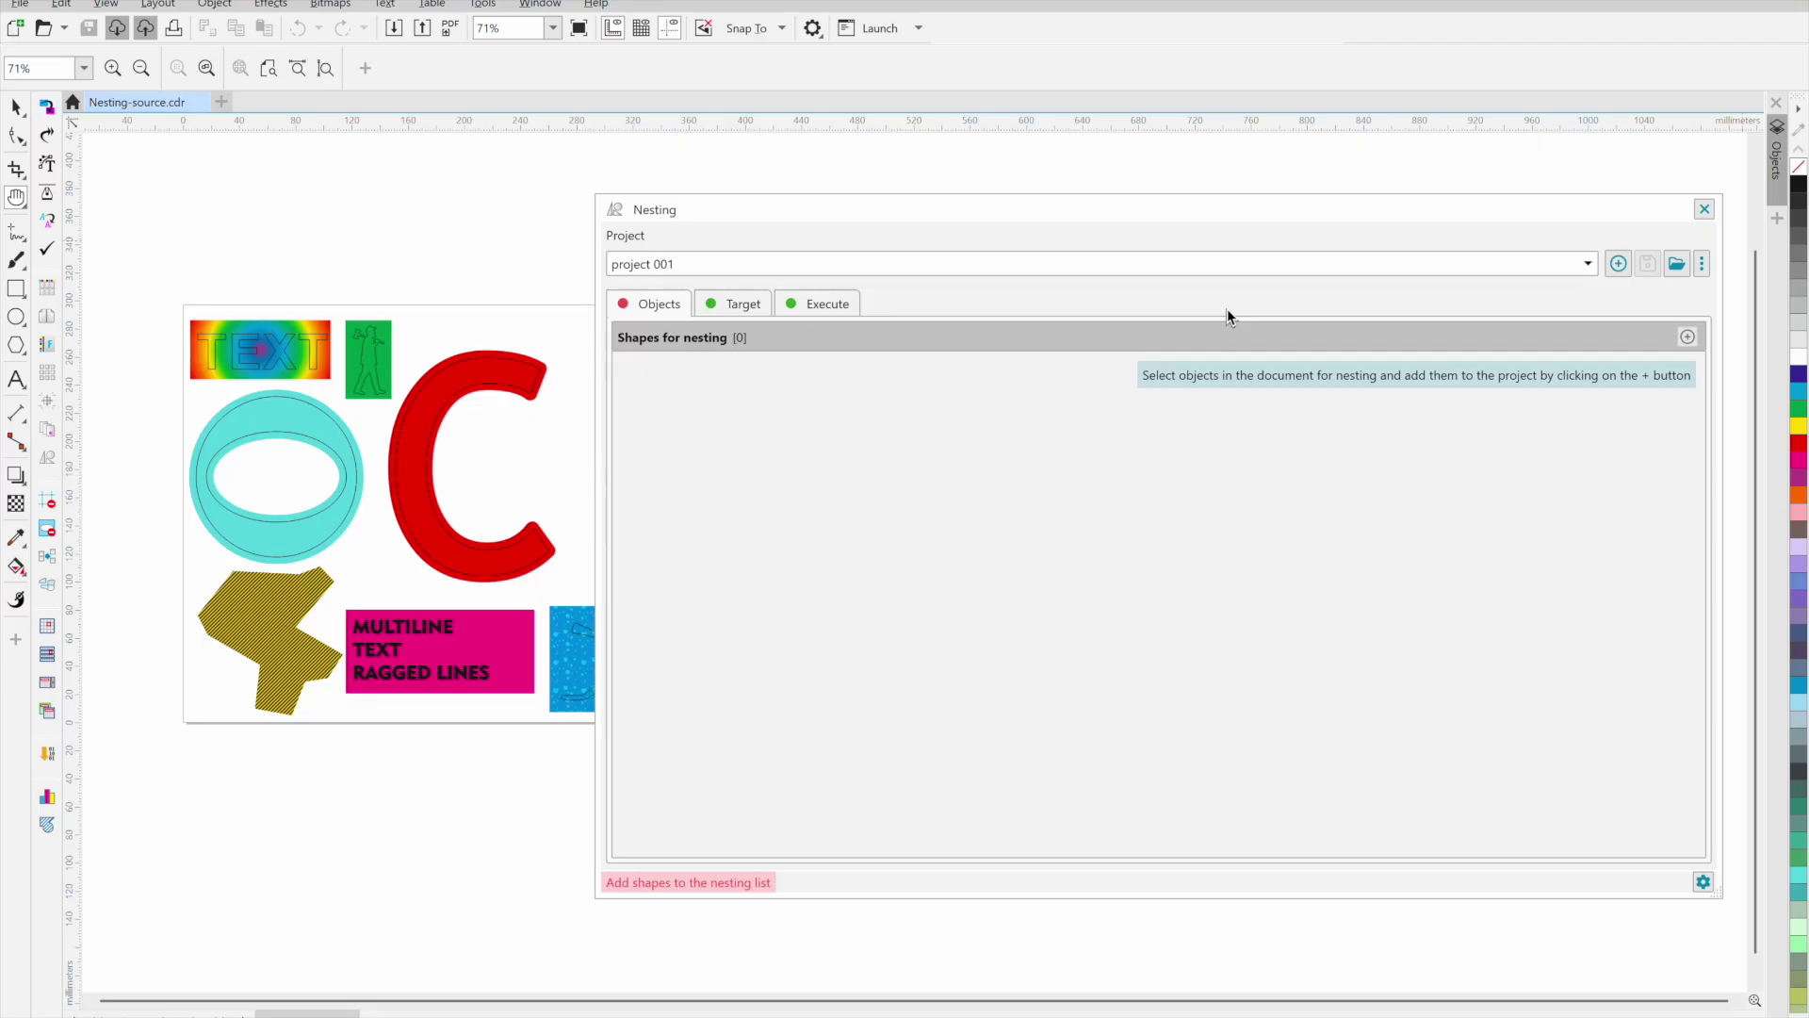
pyautogui.click(16, 107)
# - Add the TEXT shape, then the figure, ellipse, C, multiline text, star, pentagon and diver shapes to Shapes for nesting
pyautogui.click(292, 366)
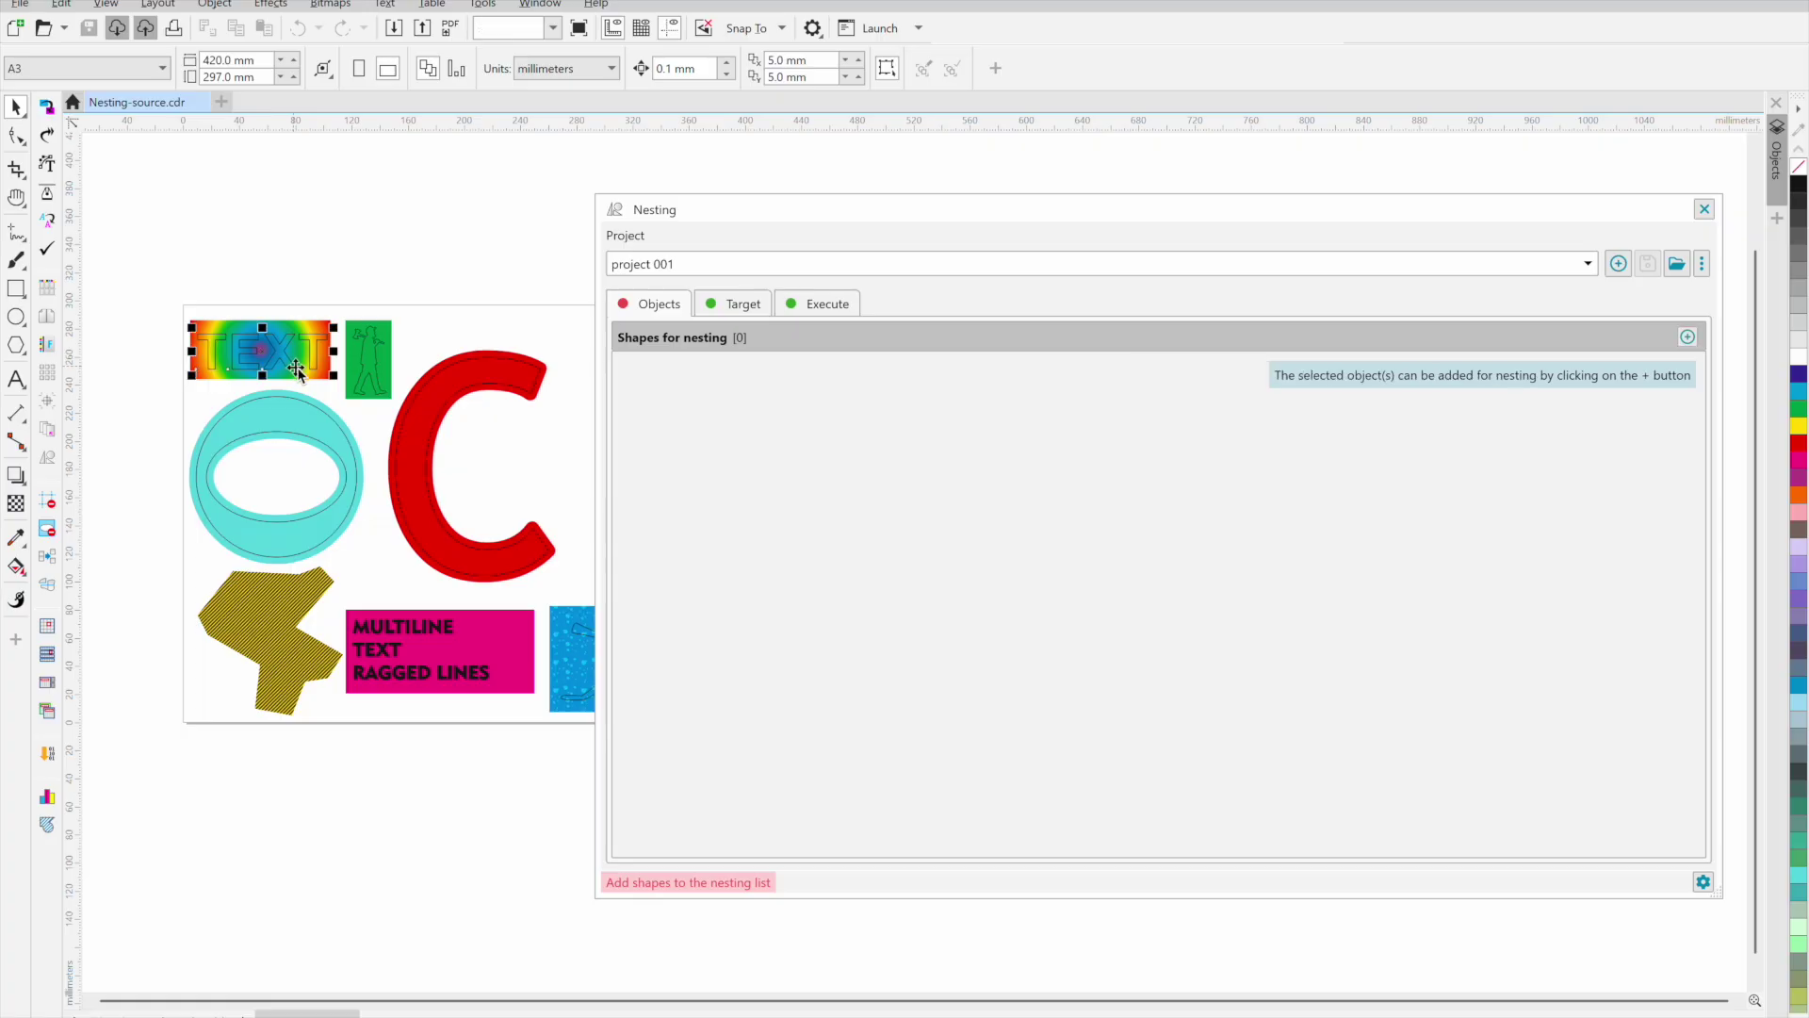
pyautogui.click(1687, 337)
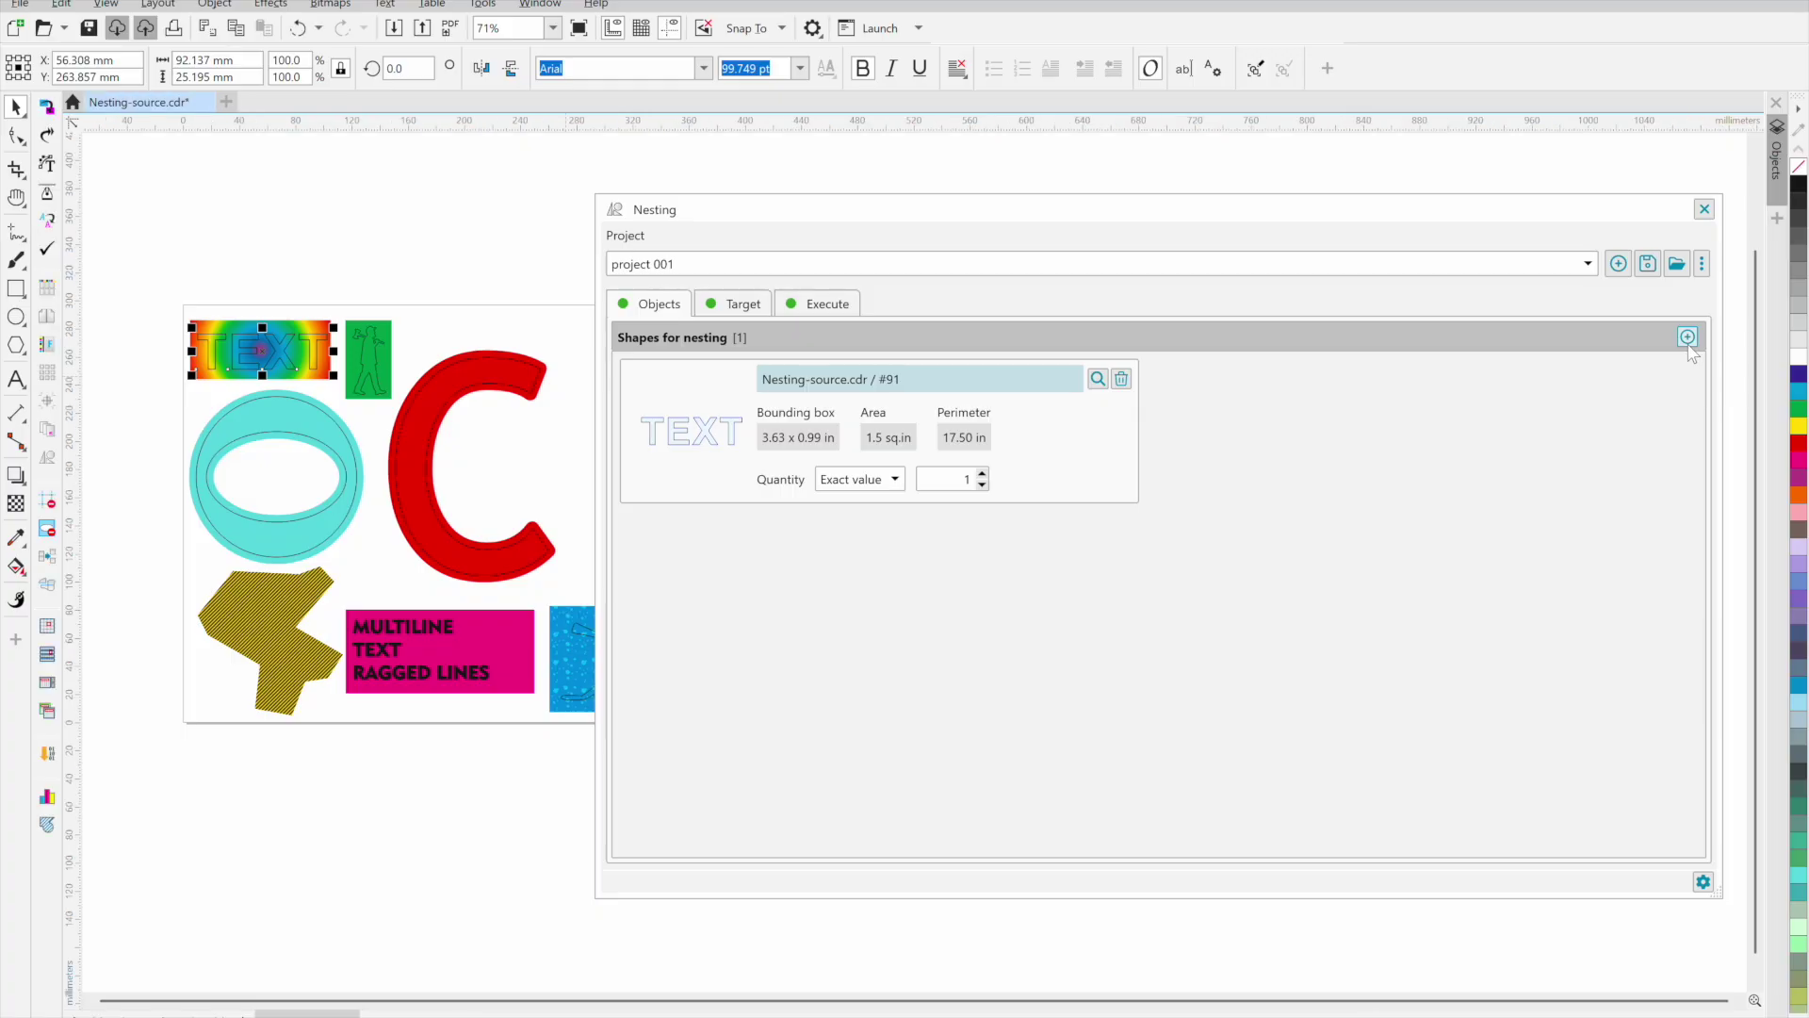
pyautogui.click(359, 394)
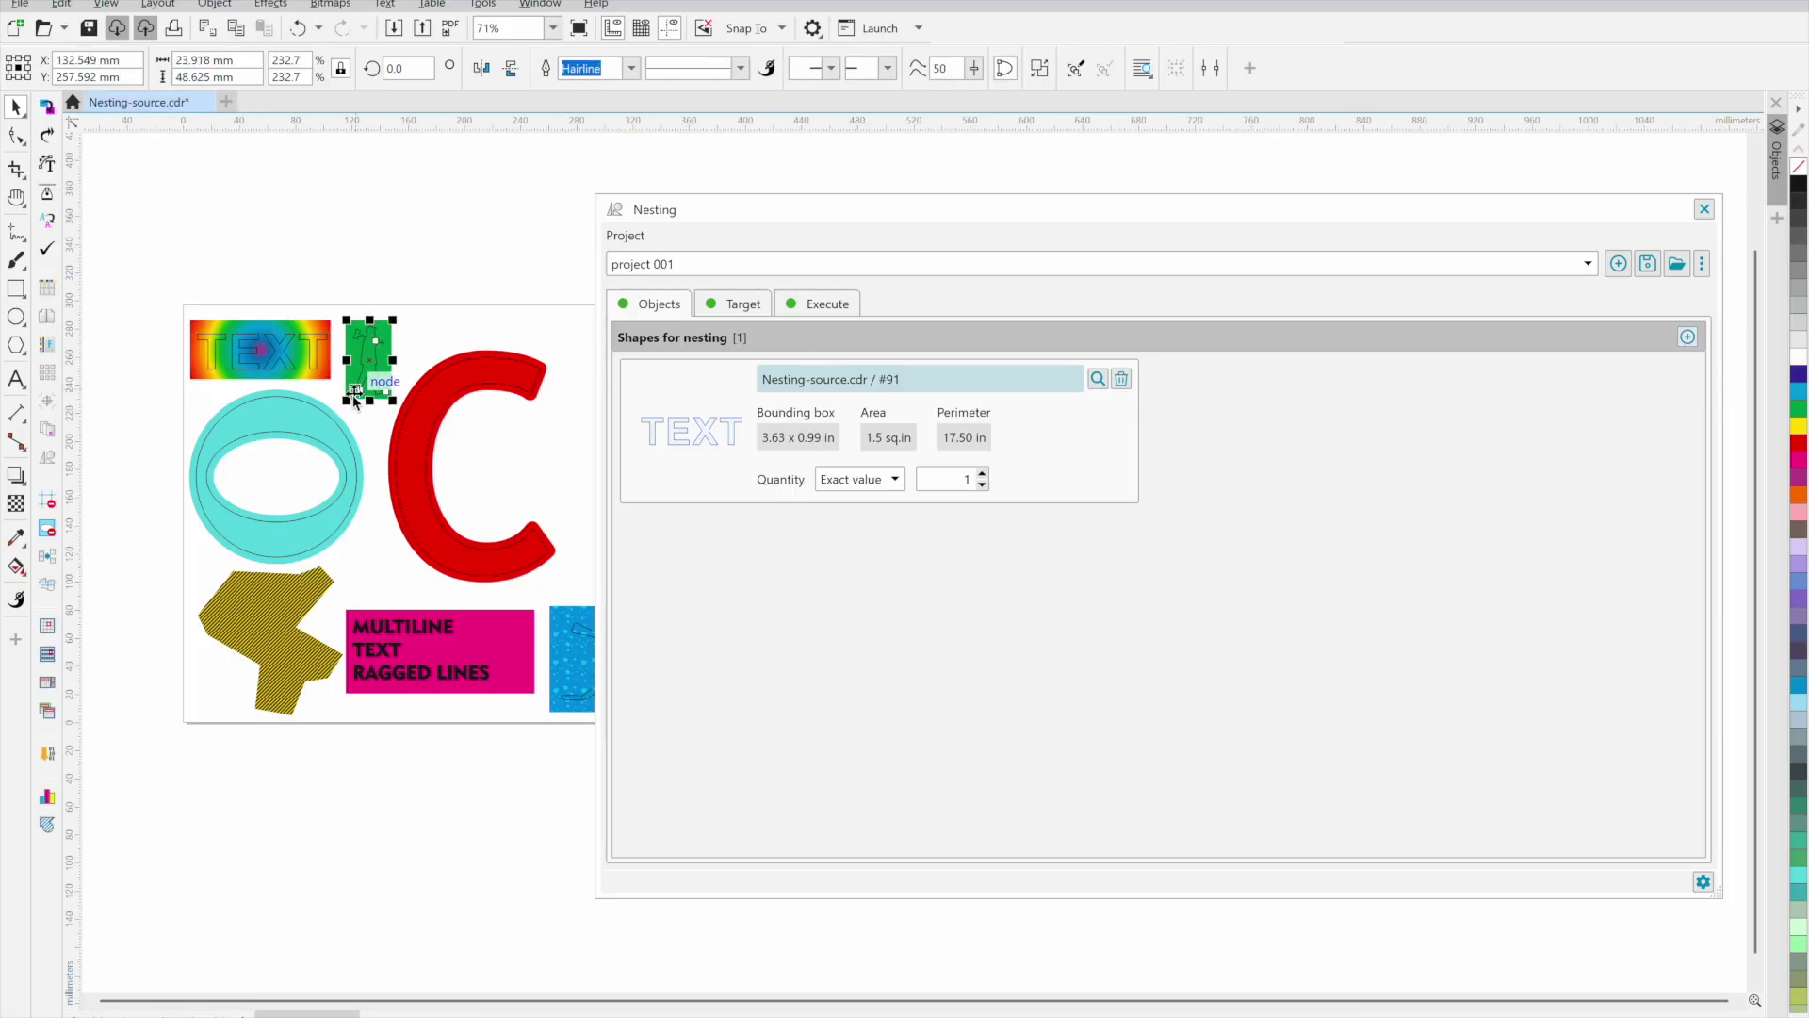
pyautogui.keyDown('shift'); pyautogui.click(336, 424); pyautogui.keyUp('shift')
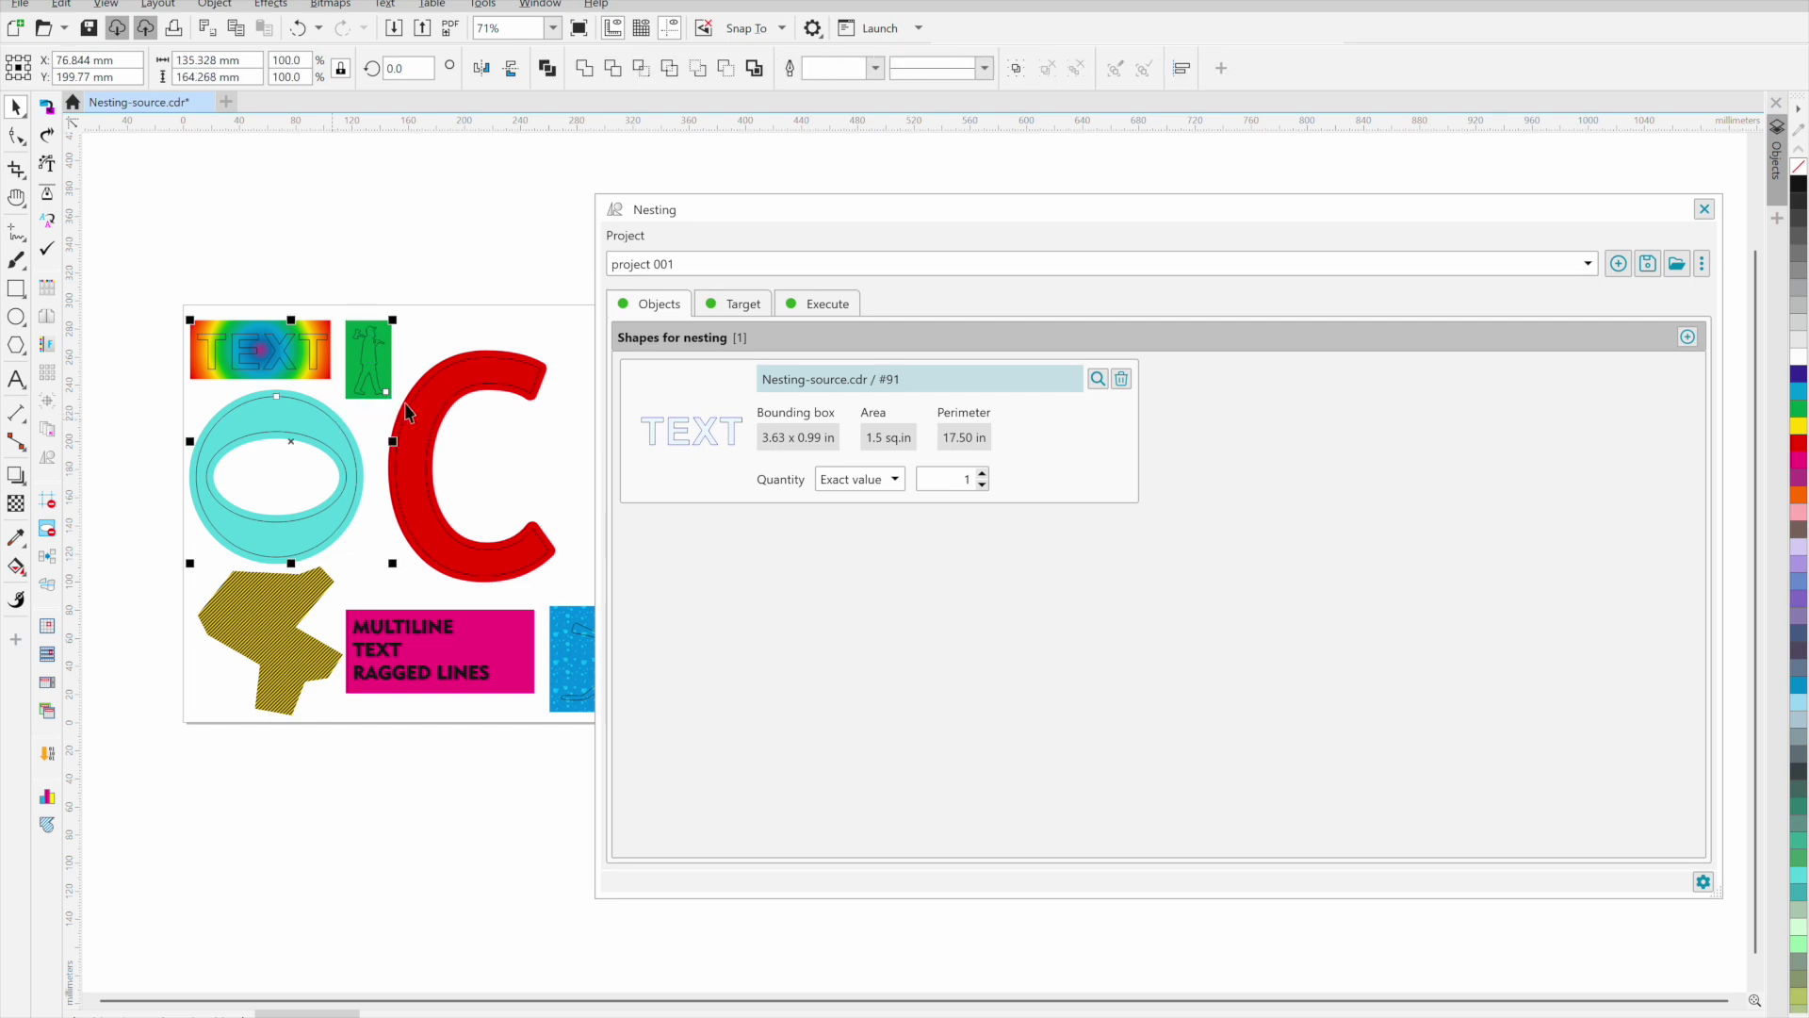
pyautogui.keyDown('shift'); pyautogui.click(415, 407); pyautogui.keyUp('shift')
pyautogui.keyDown('shift'); pyautogui.click(406, 627); pyautogui.keyUp('shift')
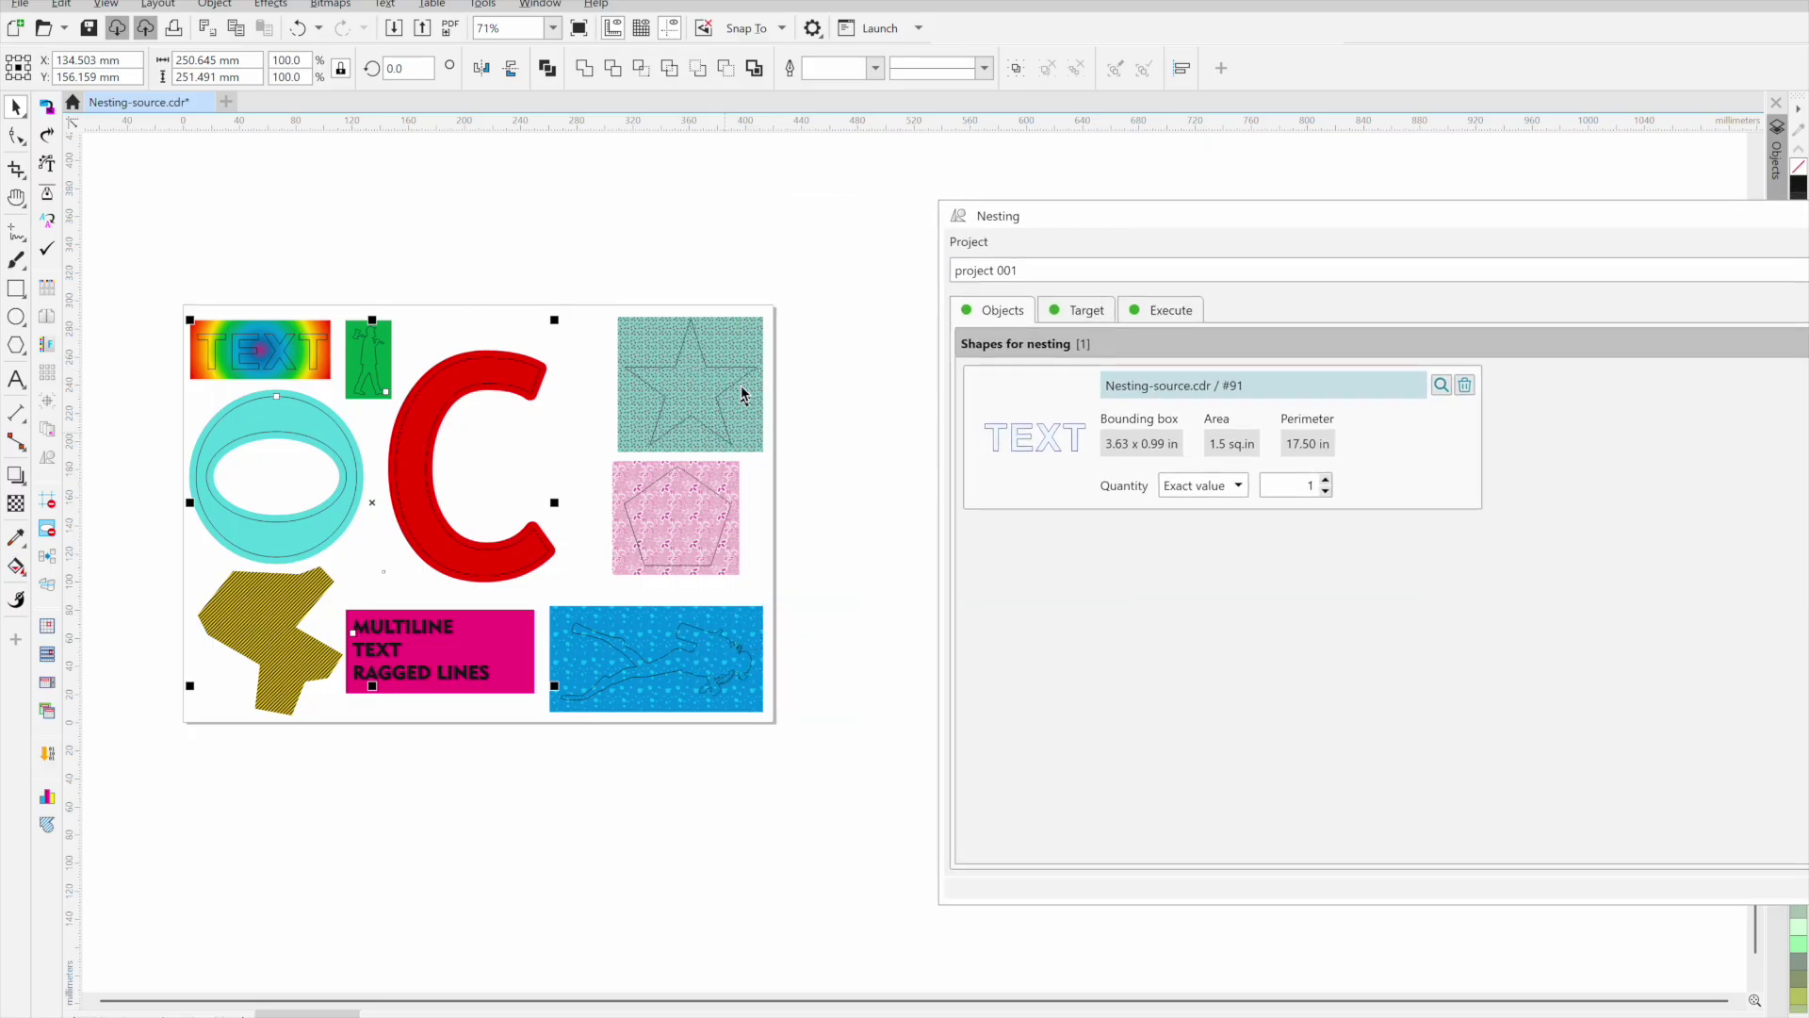
pyautogui.keyDown('shift'); pyautogui.click(745, 377); pyautogui.keyUp('shift')
pyautogui.keyDown('shift'); pyautogui.click(694, 485); pyautogui.keyUp('shift')
pyautogui.keyDown('shift'); pyautogui.click(694, 633); pyautogui.keyUp('shift')
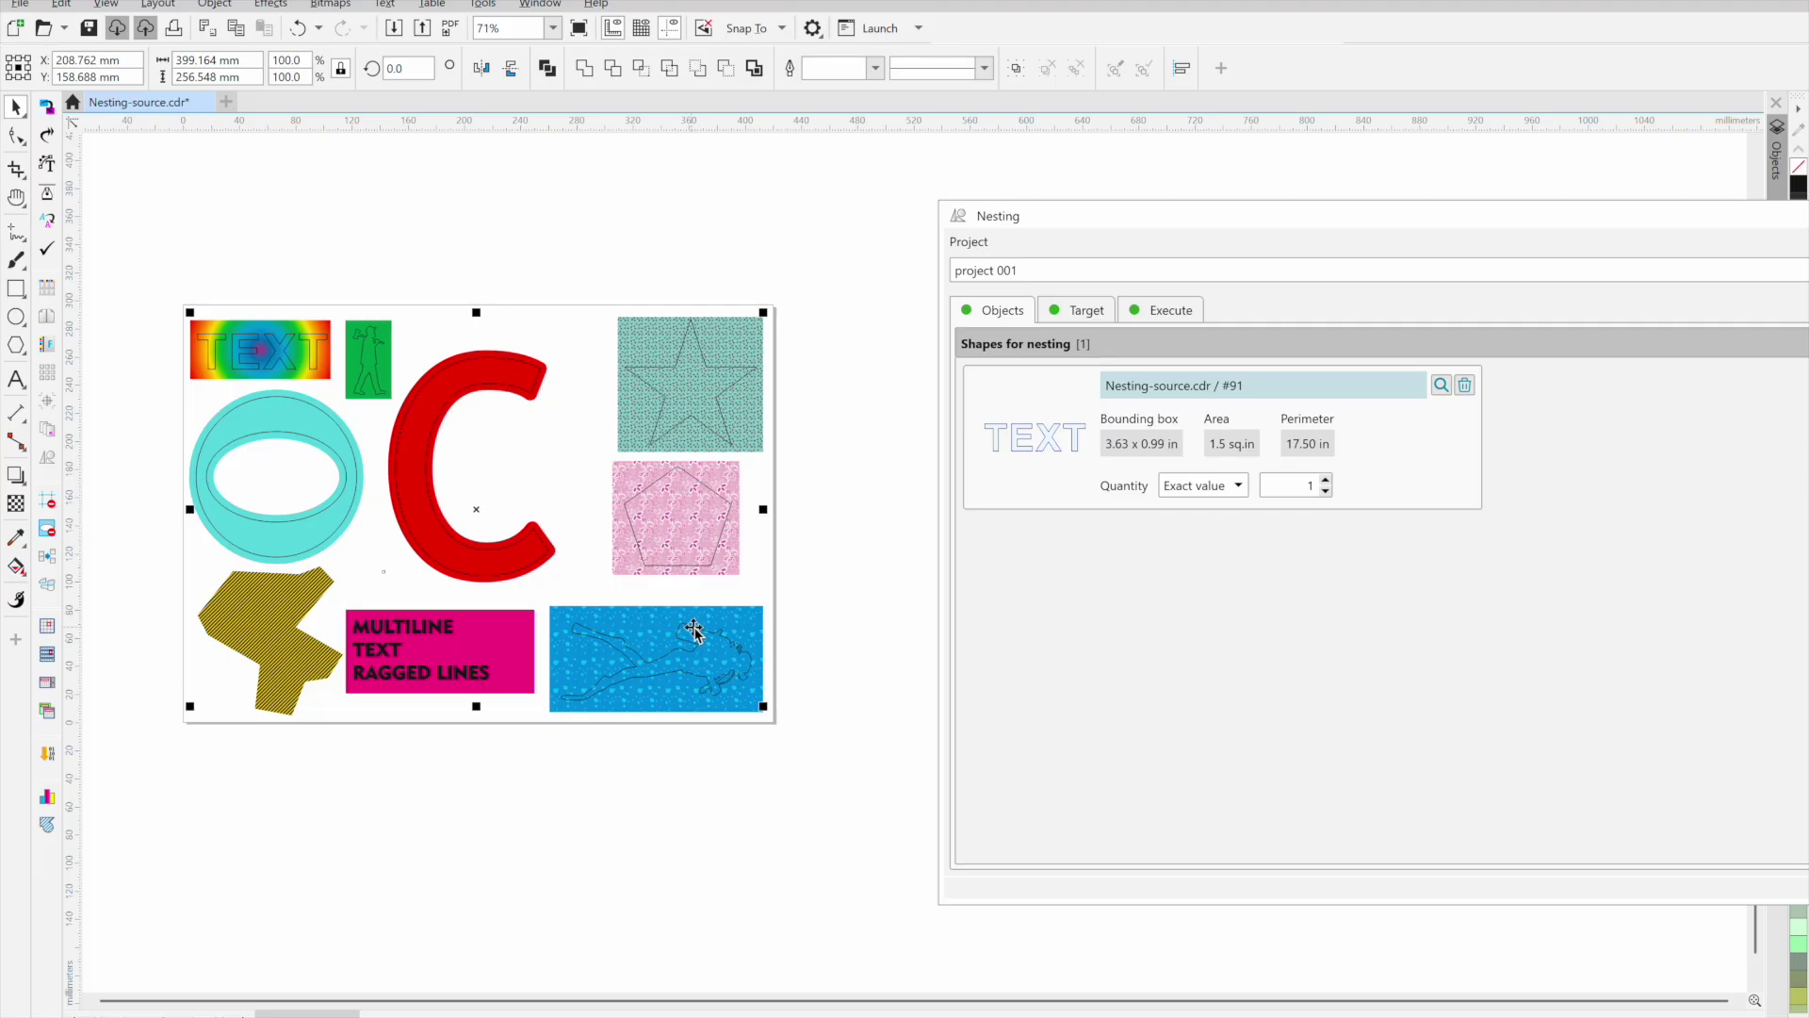
pyautogui.doubleClick(1187, 217)
pyautogui.click(1279, 223)
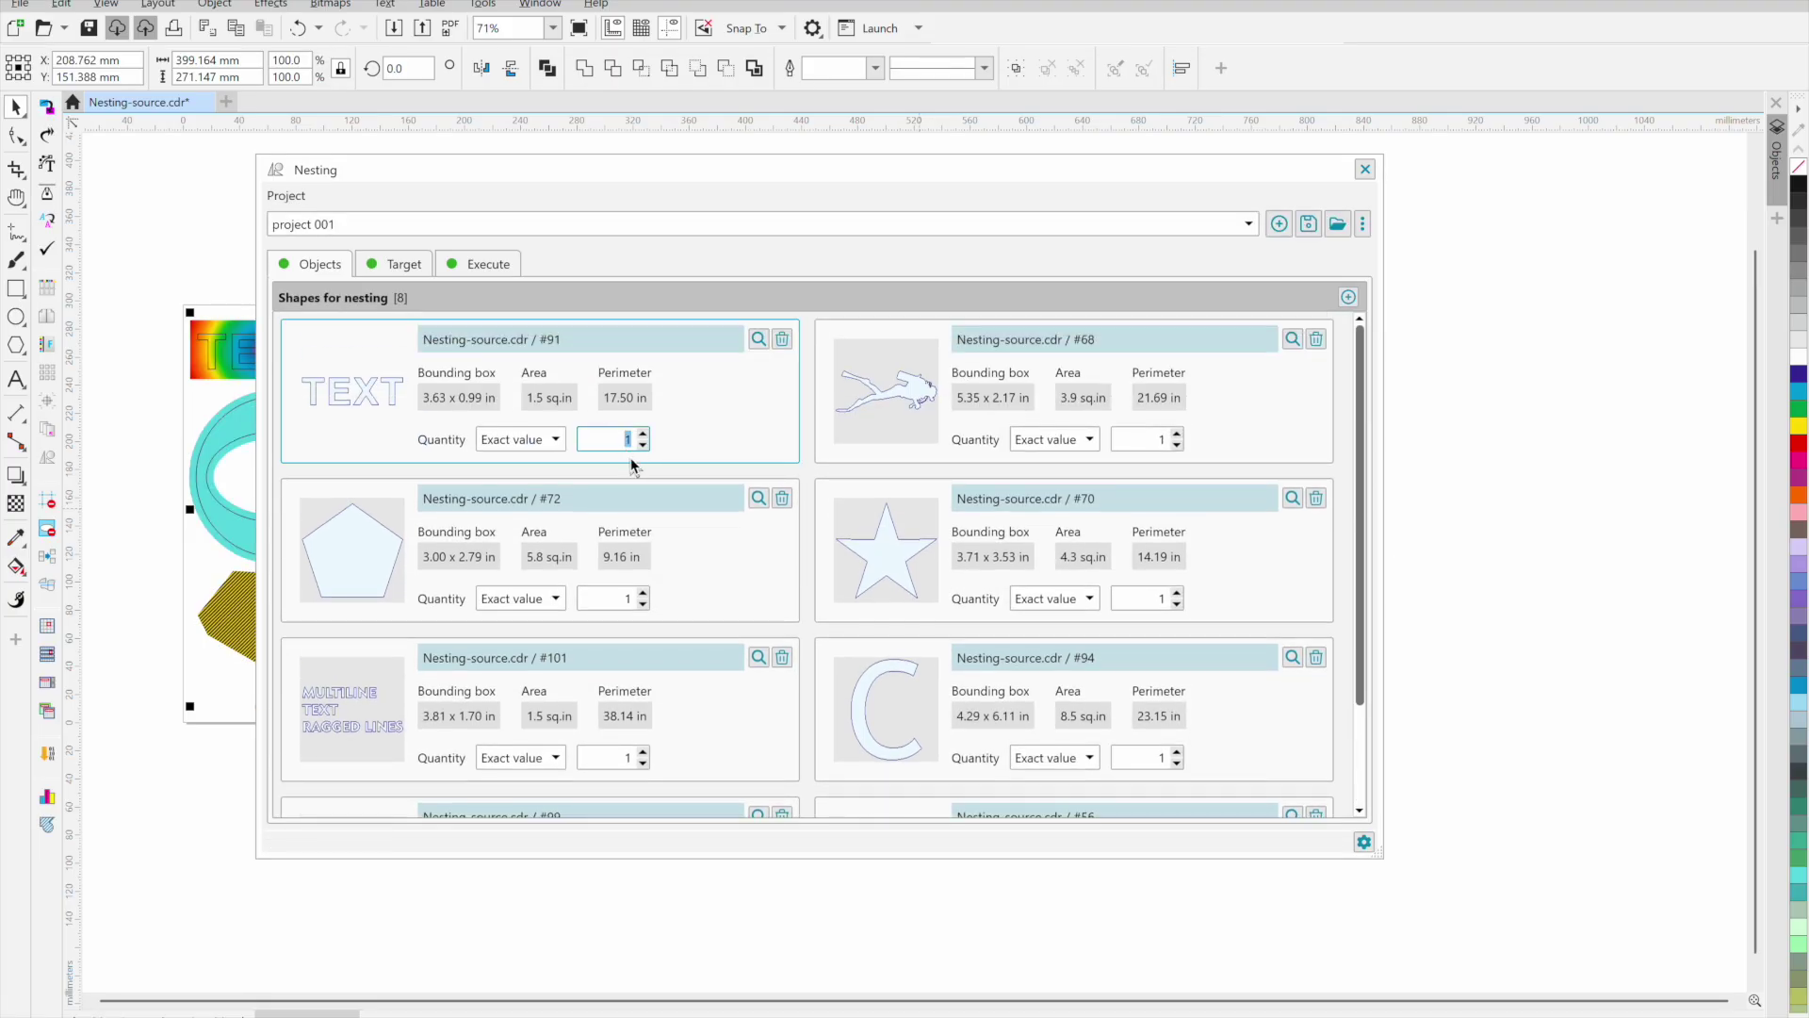
# - Set quantities TEXT 5, diver 15, pentagon 15, and make the star fill the sheet completely
pyautogui.write('5')
pyautogui.click(1165, 441)
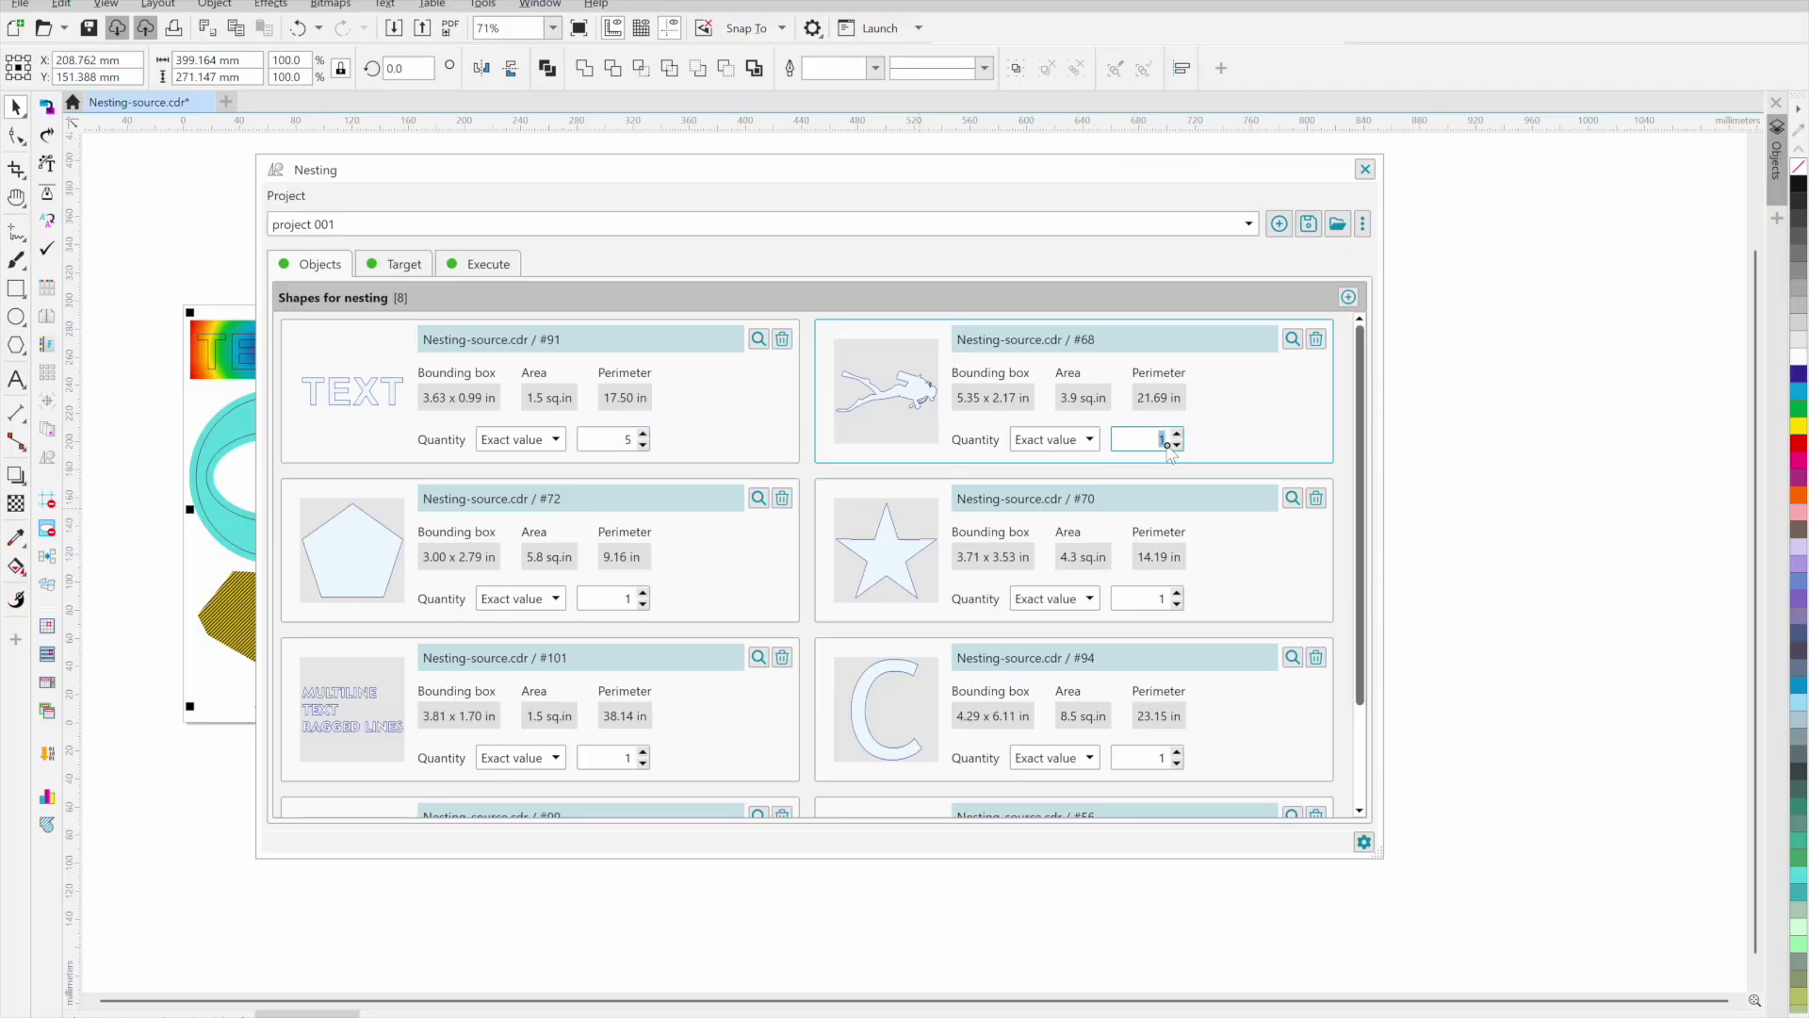
pyautogui.write('15')
pyautogui.click(628, 601)
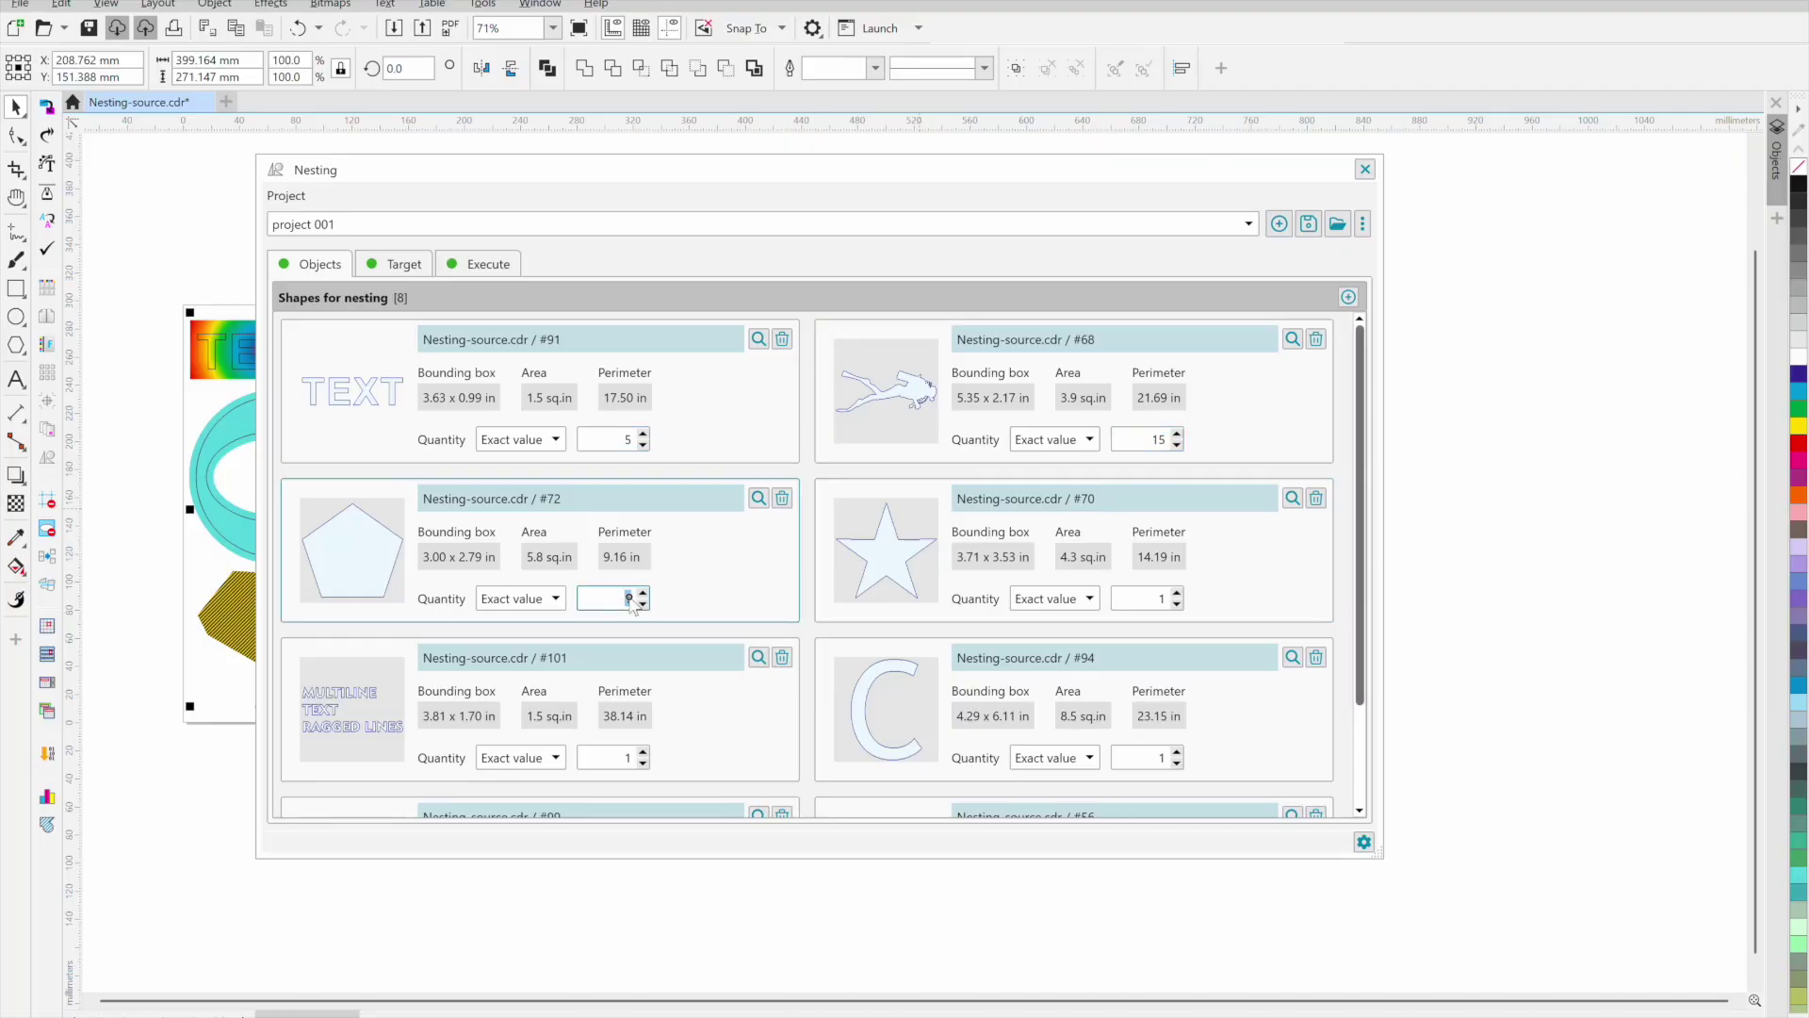
pyautogui.write('15')
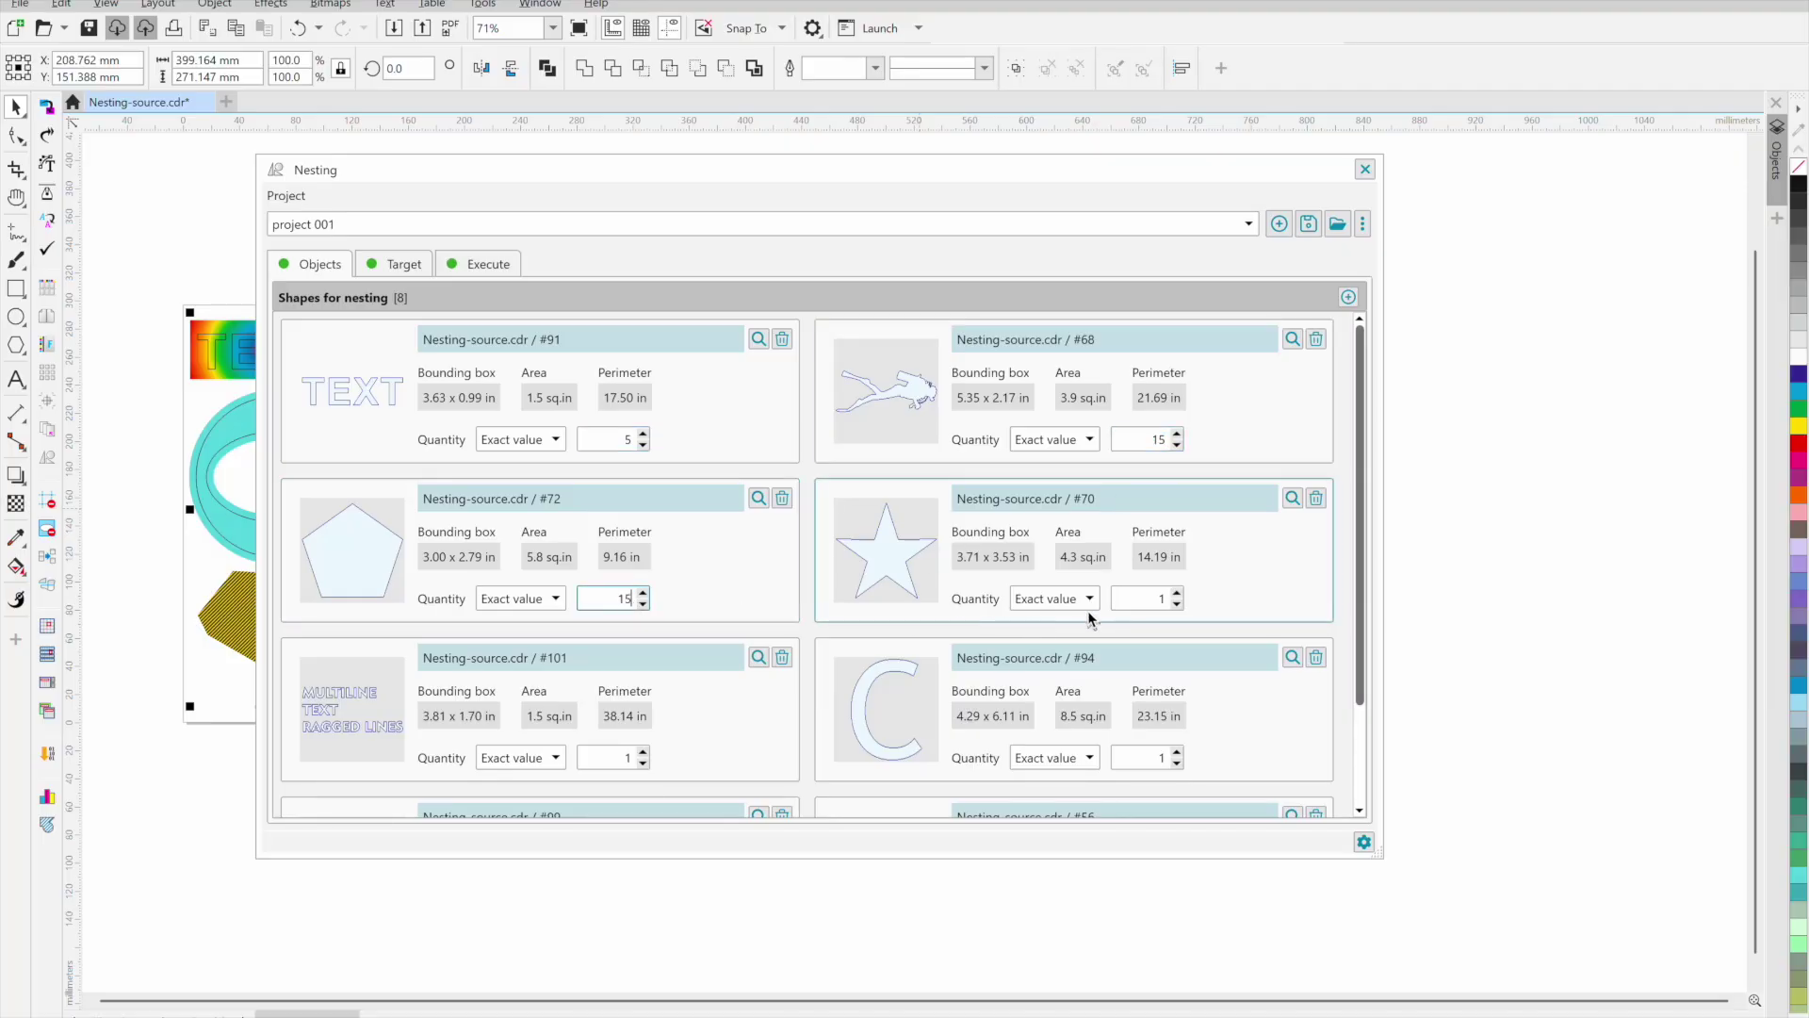
pyautogui.click(1074, 600)
pyautogui.click(1089, 652)
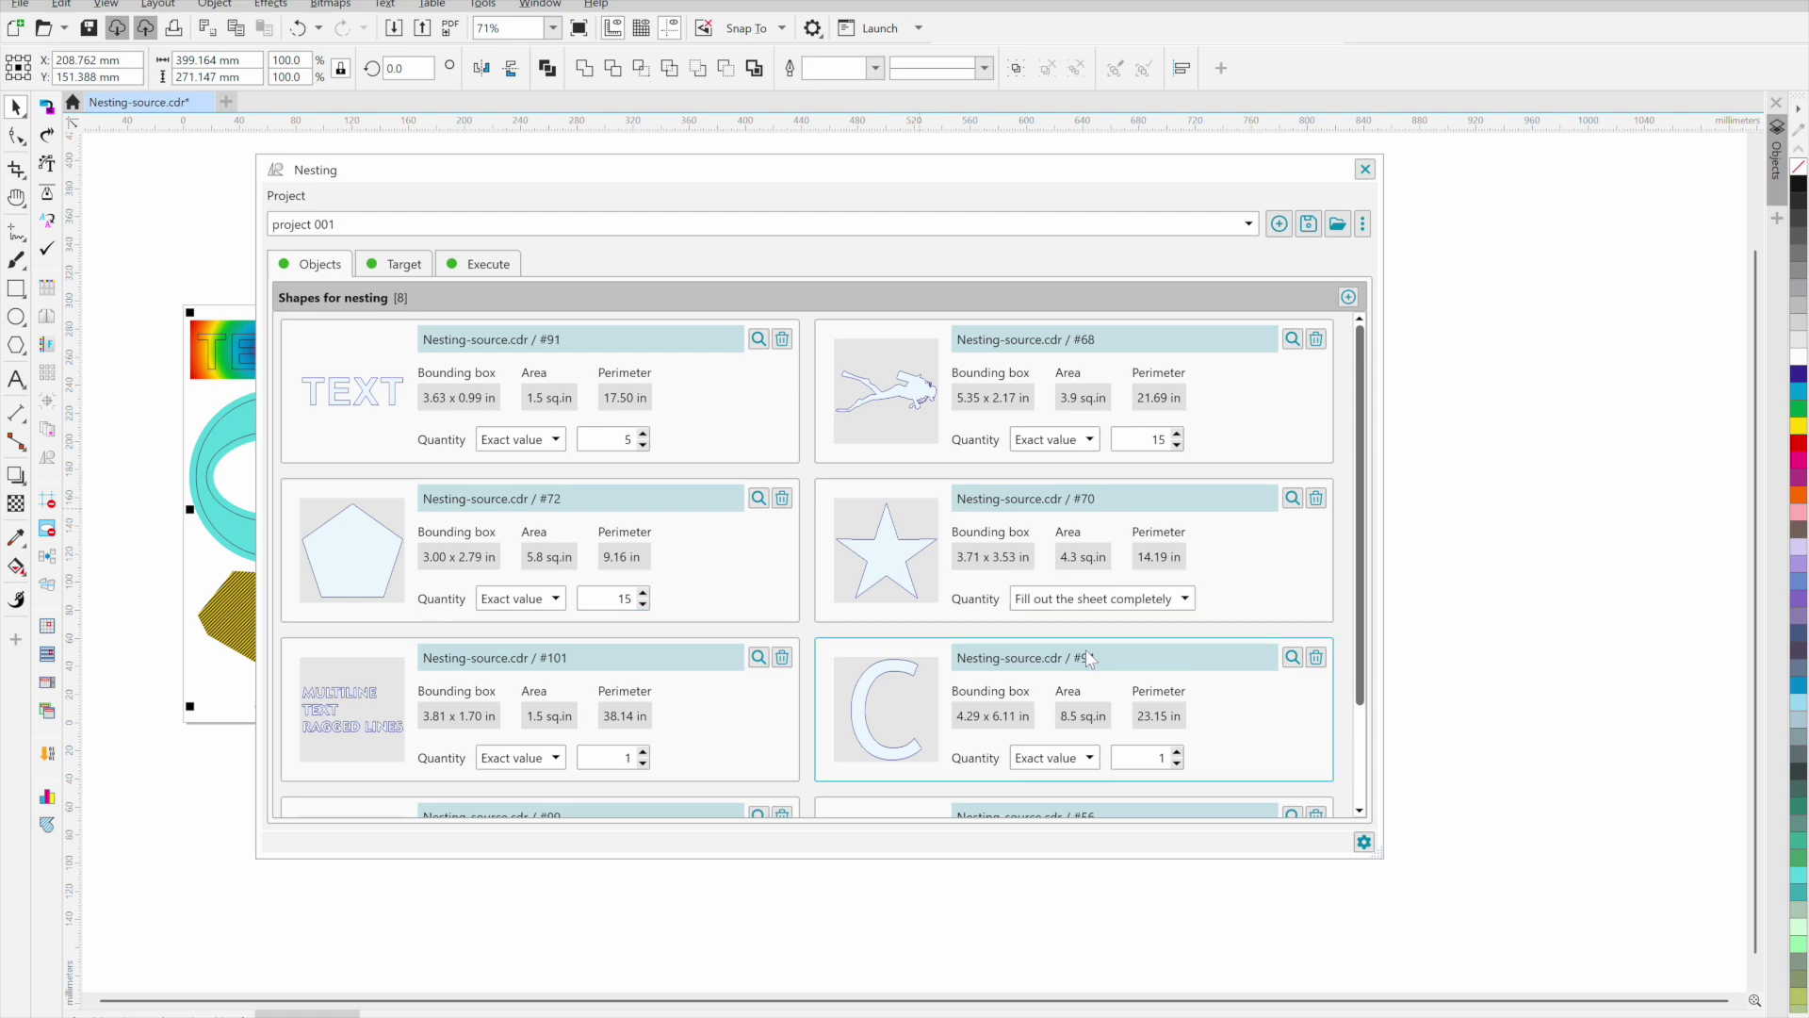
# - Set quantities multiline text 10, C 5, ellipse 5 and figure 15
pyautogui.scroll(-2, 1199, 641)
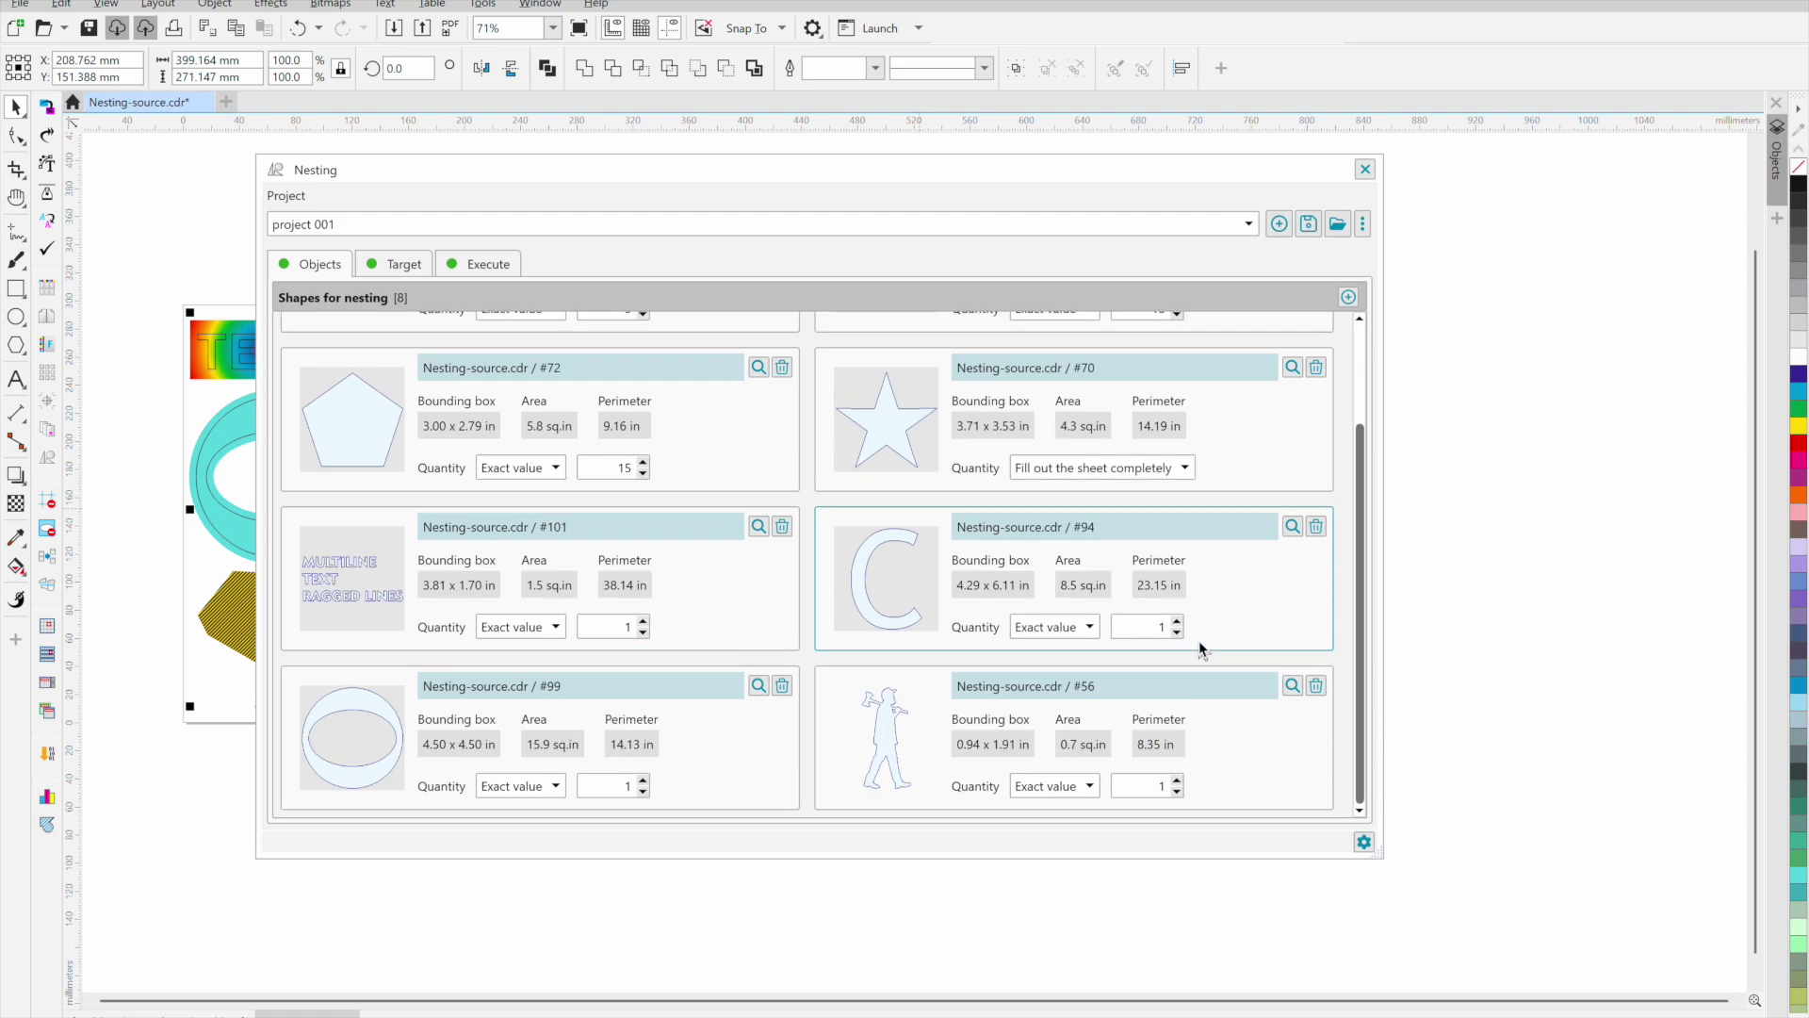
pyautogui.doubleClick(607, 628)
pyautogui.write('10')
pyautogui.doubleClick(1157, 626)
pyautogui.write('5')
pyautogui.doubleClick(624, 786)
pyautogui.write('5')
pyautogui.doubleClick(1157, 786)
pyautogui.write('15')
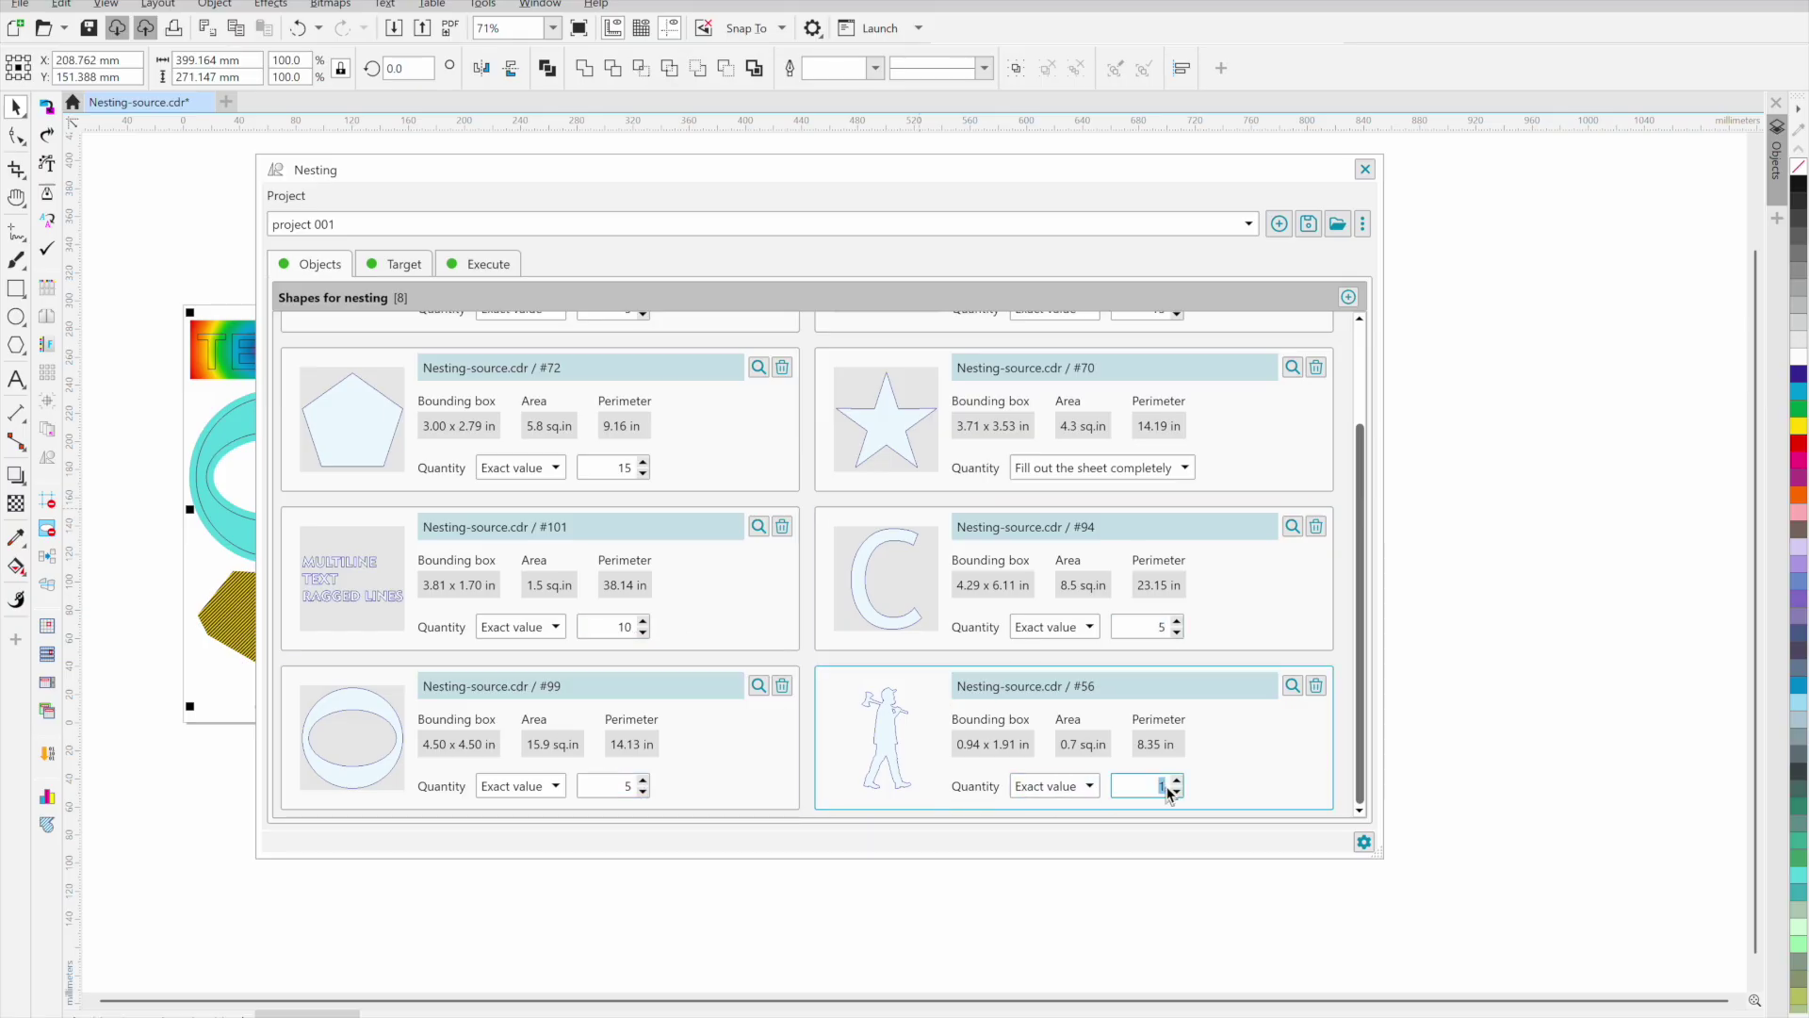
pyautogui.scroll(2, 754, 453)
# - Choose SRA1 (25.2 x 35.4 in) as the nesting sheet size on the Target tab
pyautogui.click(403, 265)
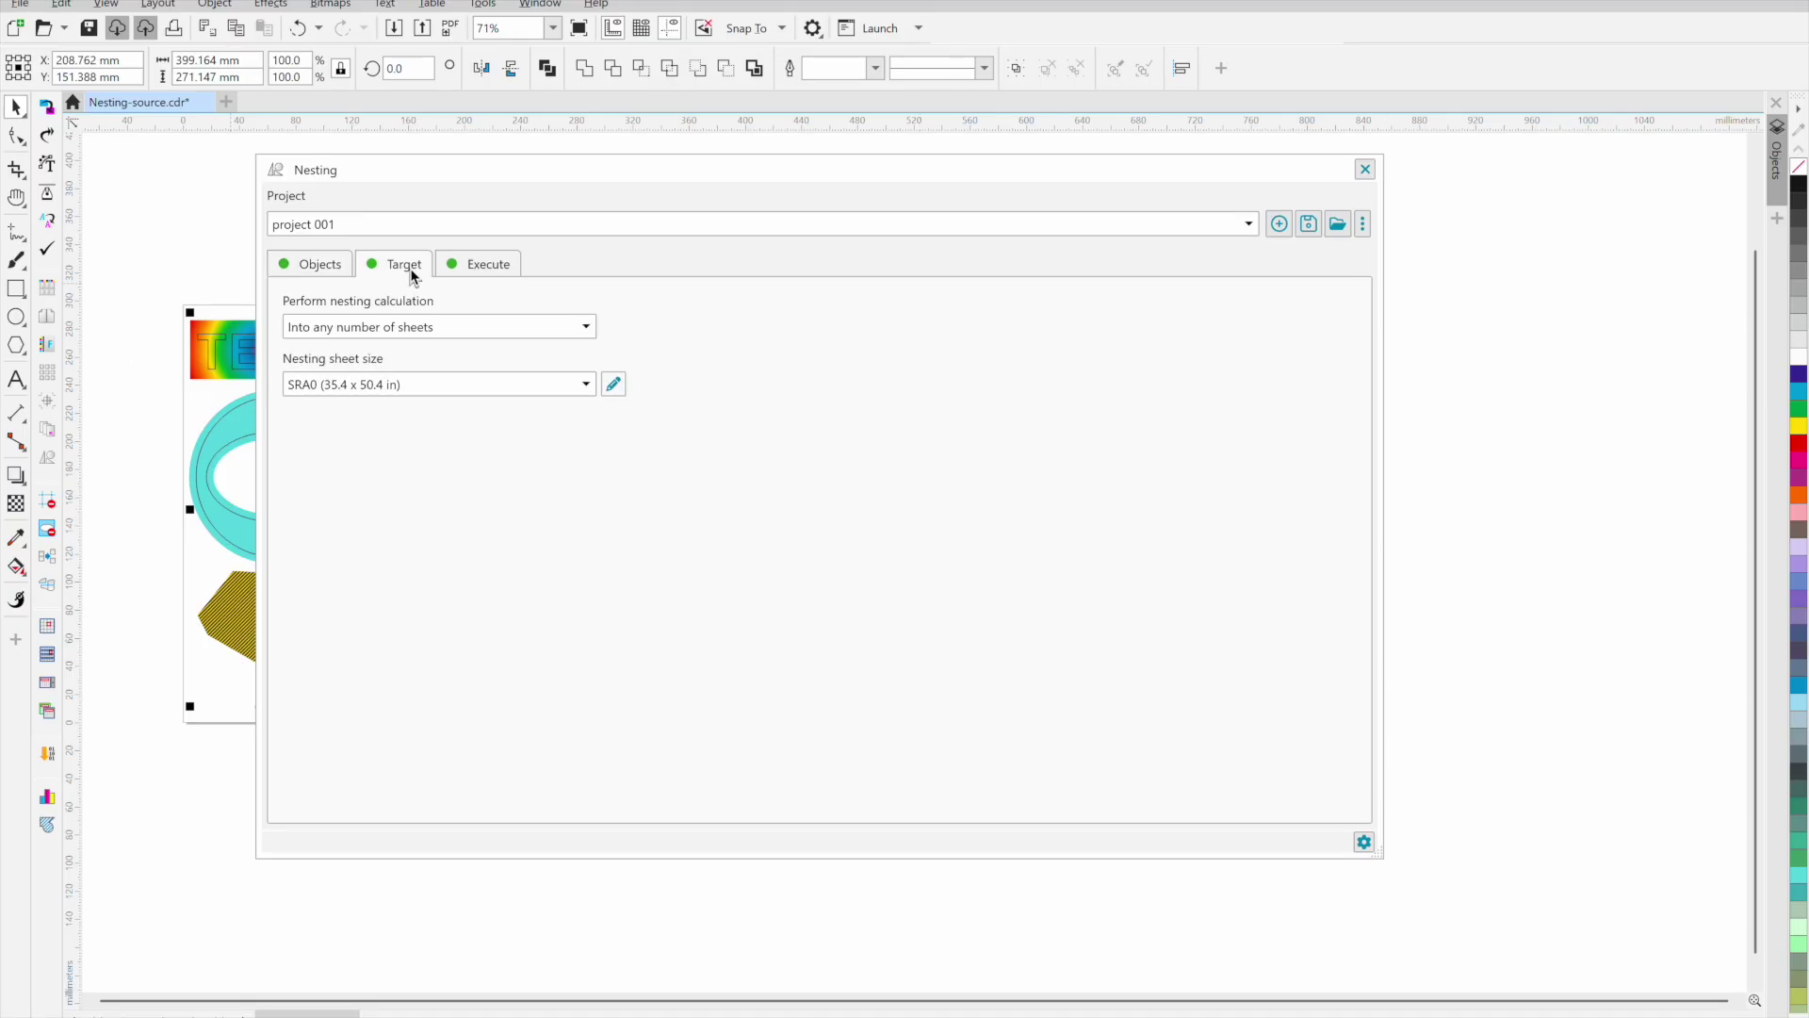
pyautogui.click(413, 387)
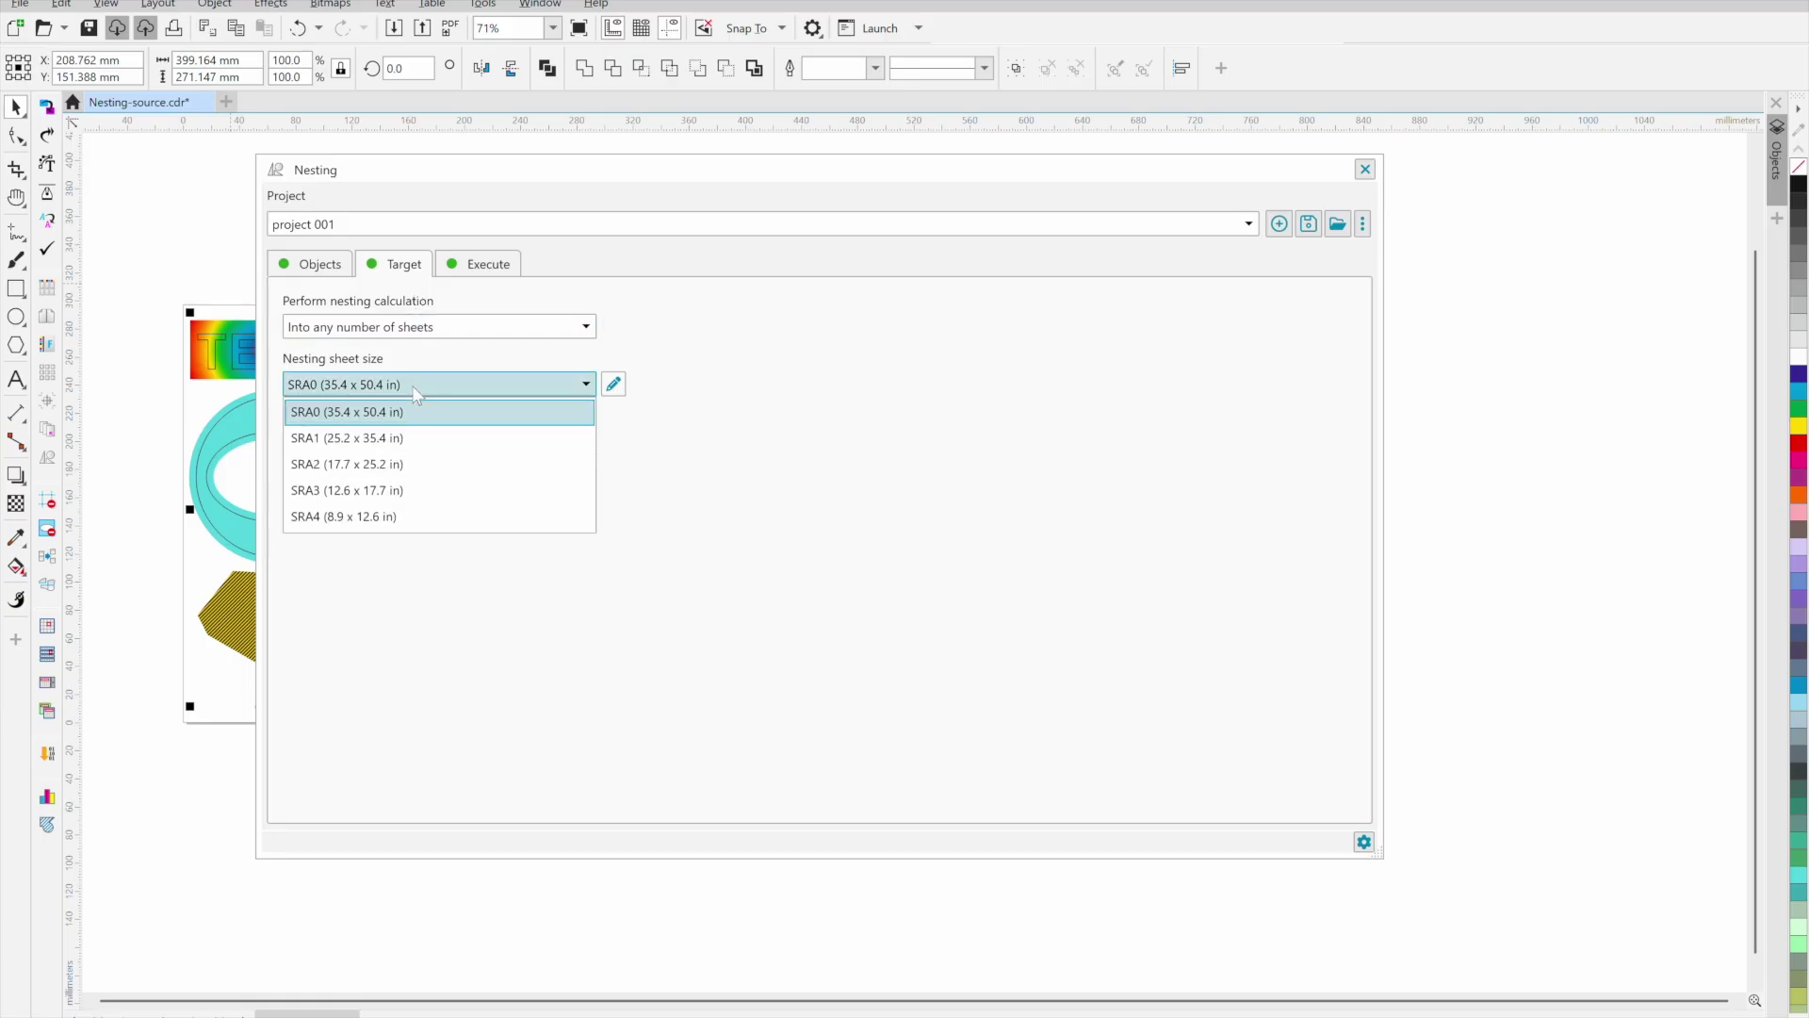
pyautogui.click(393, 437)
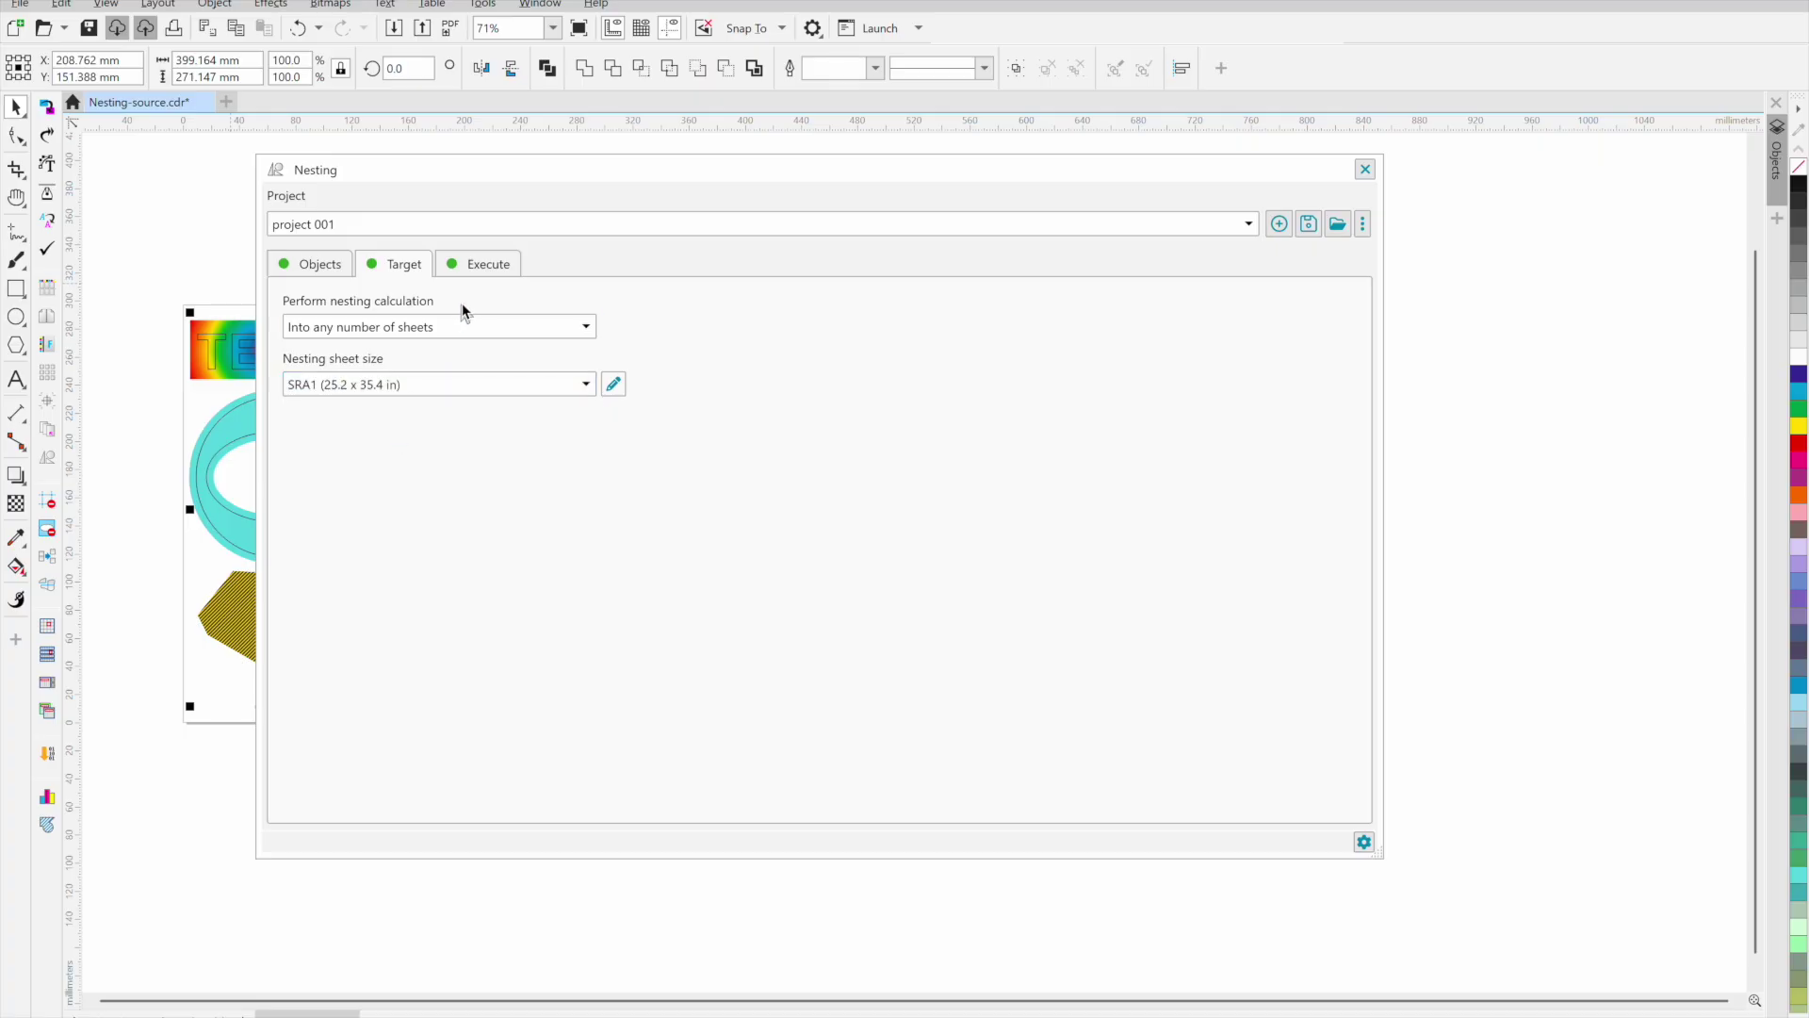
pyautogui.click(475, 268)
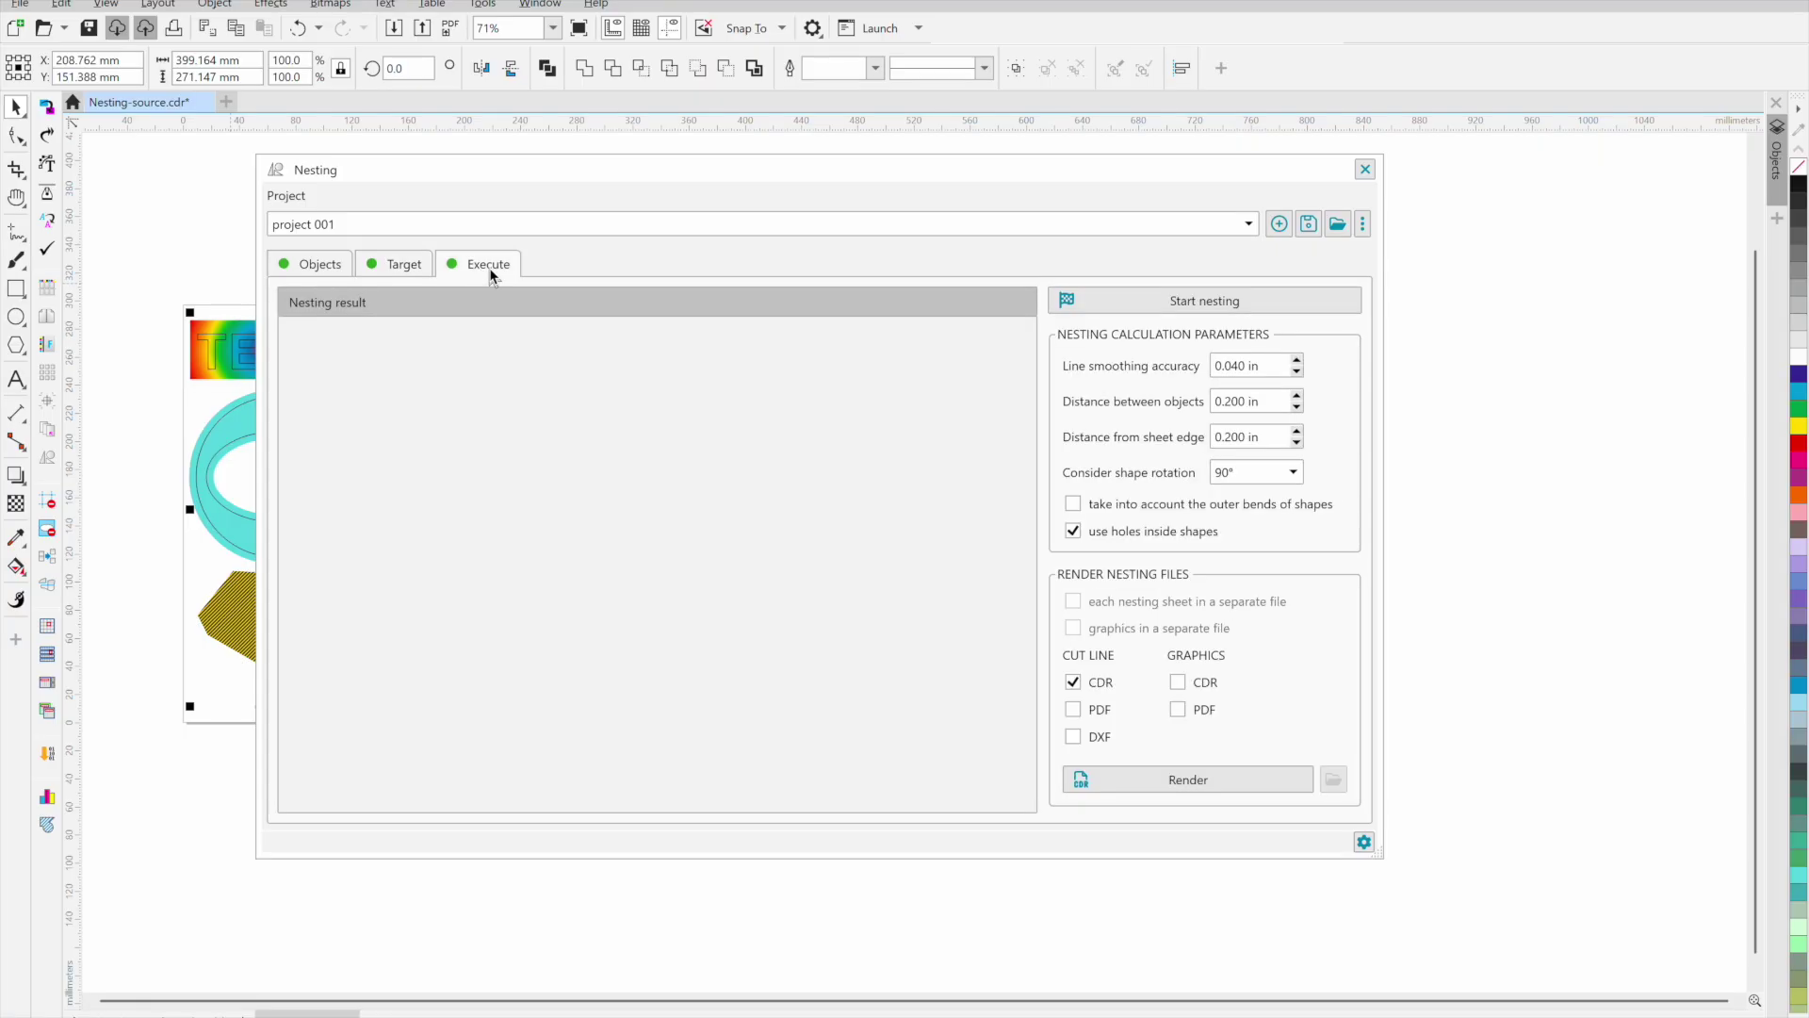
# - Start the nesting, then repeat it to get a second two-sheet result
pyautogui.click(1186, 304)
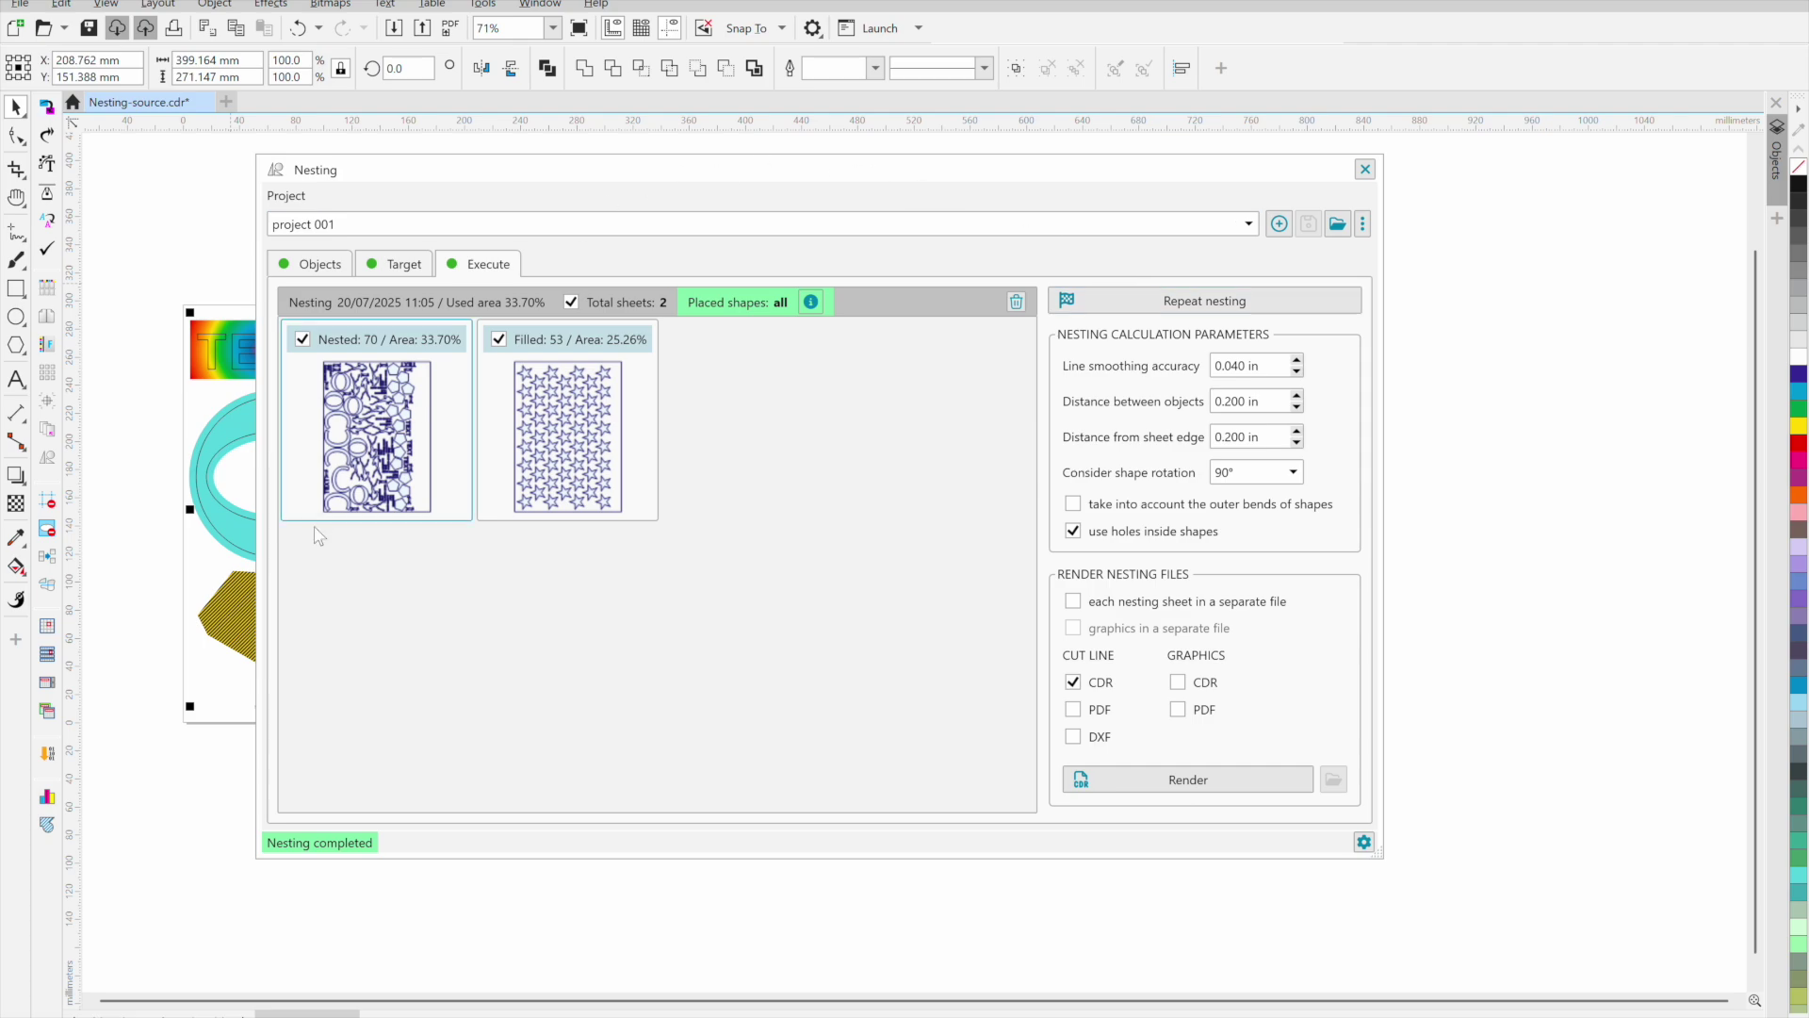
pyautogui.click(1210, 306)
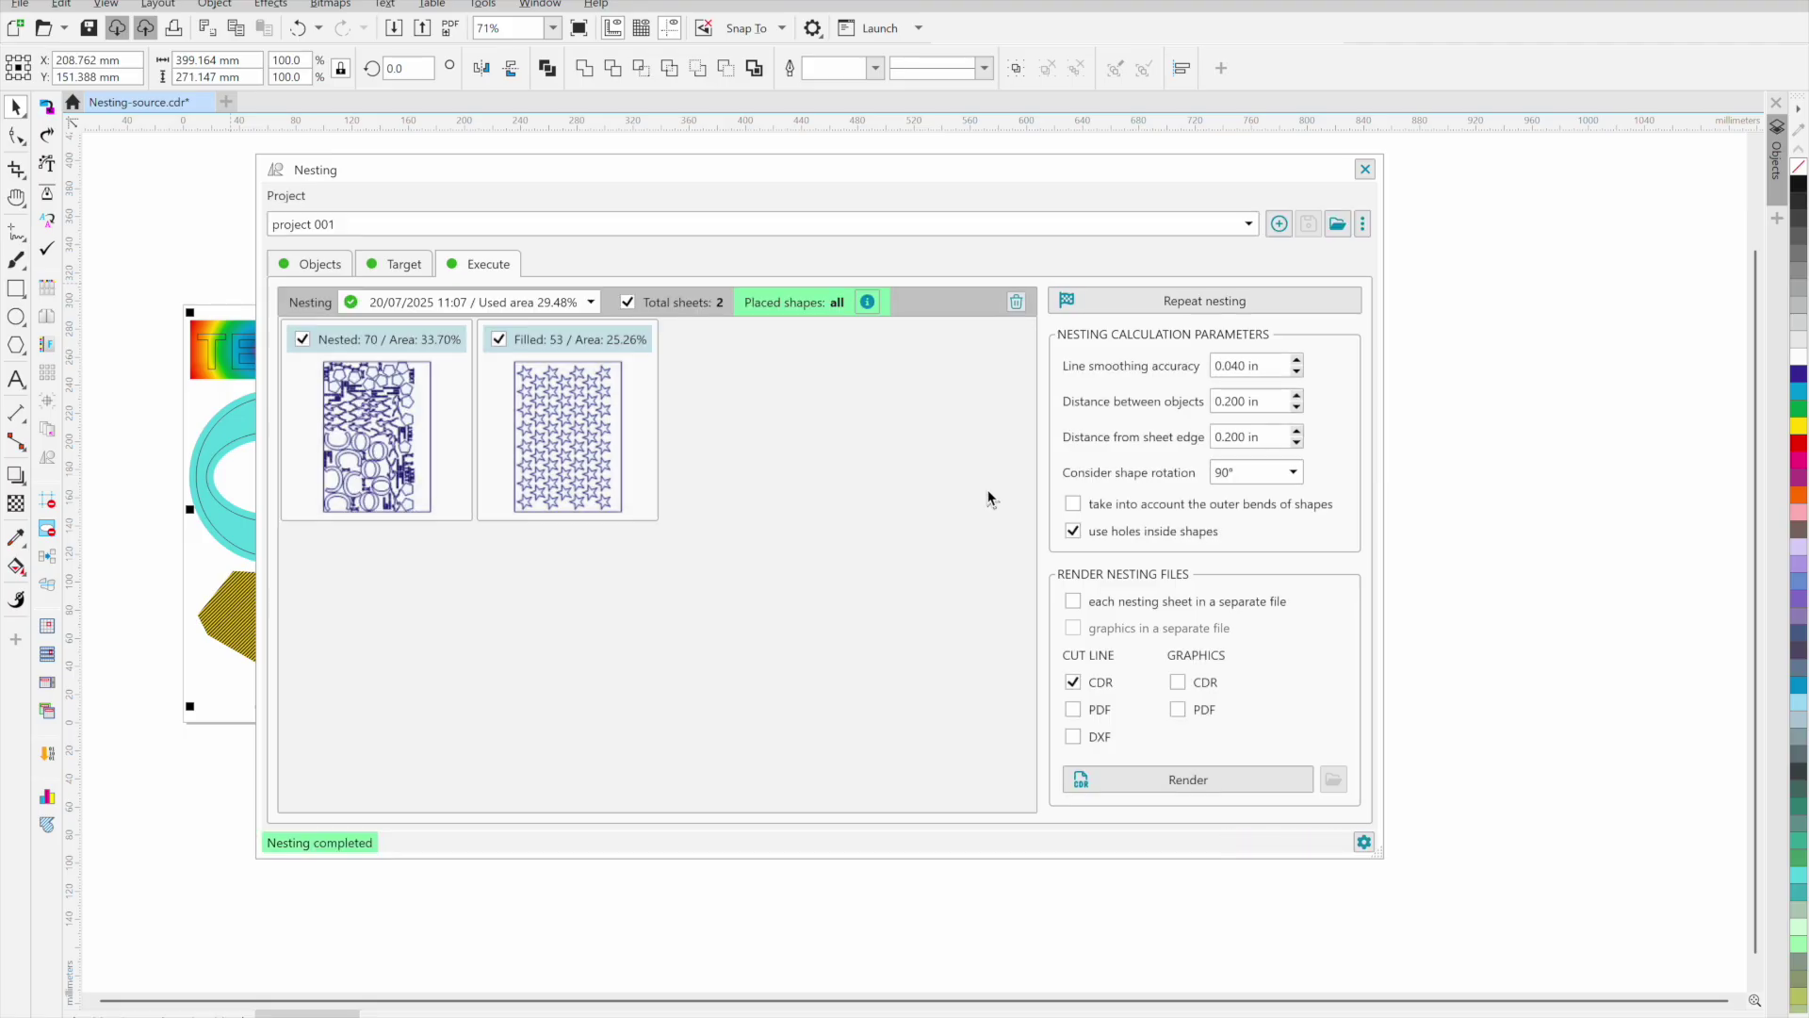
# - Compare the 11:05 run with 11:07, keep 11:07, and render it as a cut-line CDR
pyautogui.click(542, 302)
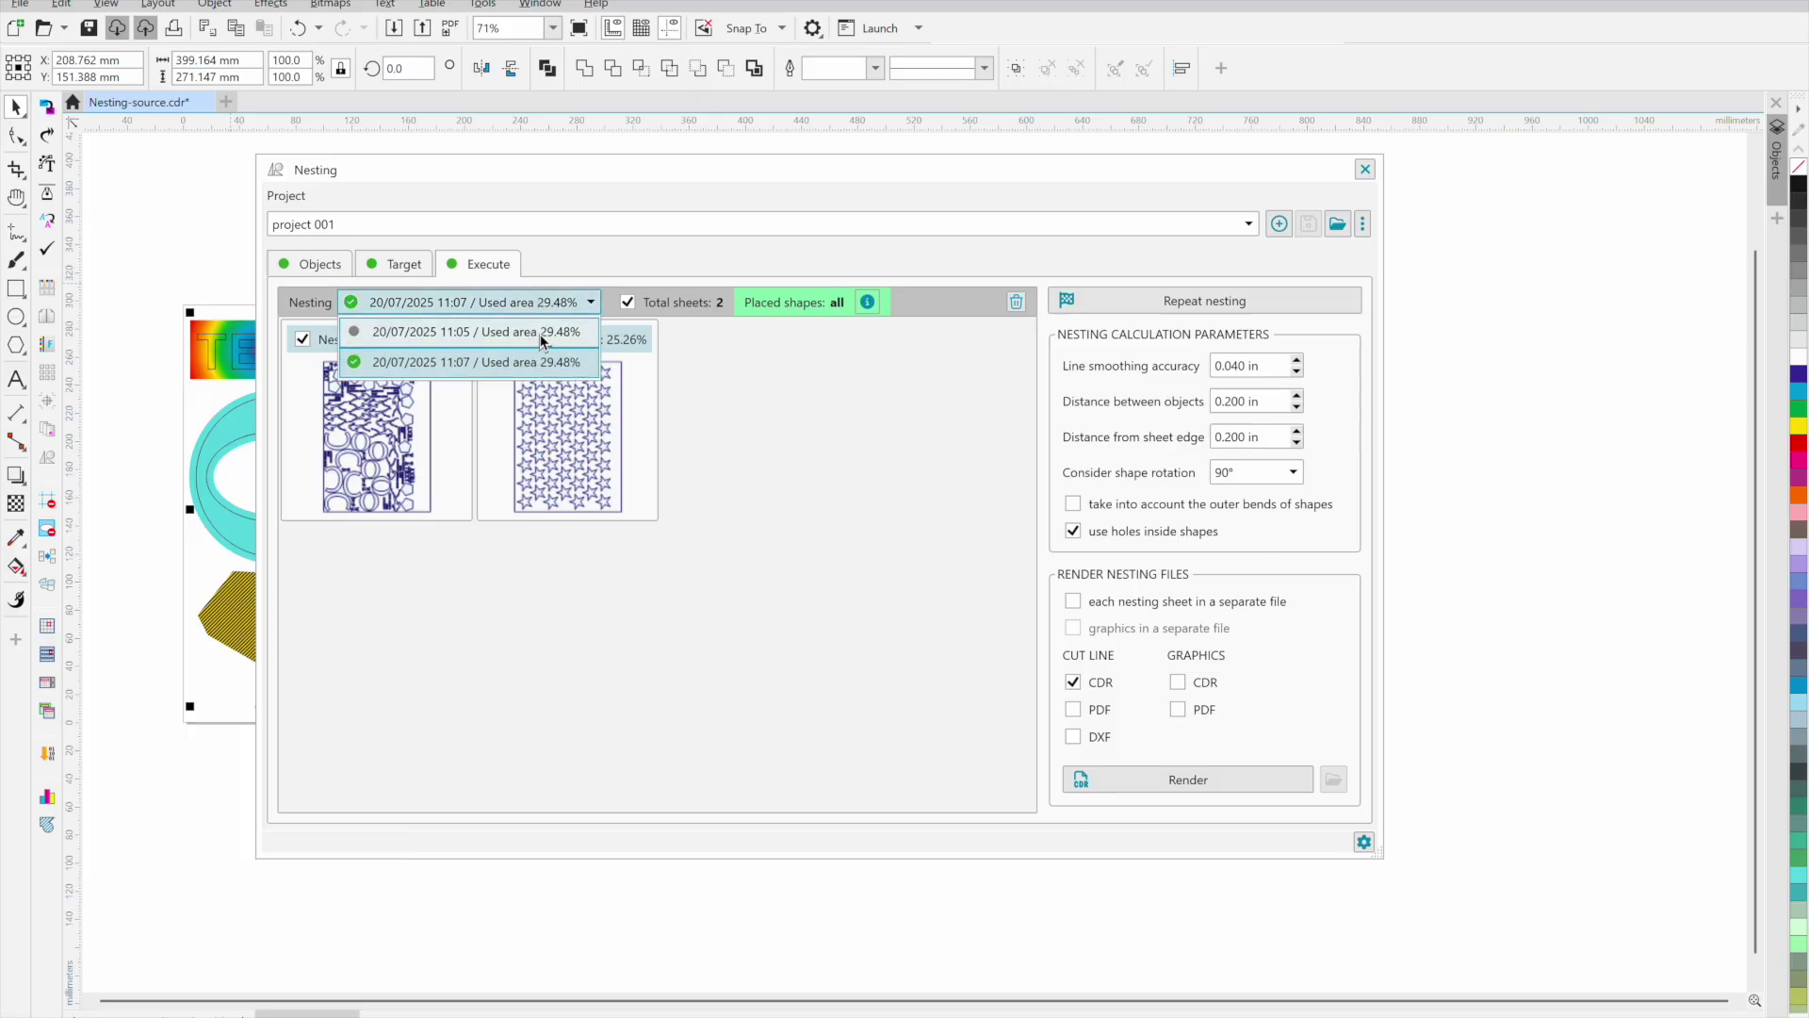
pyautogui.click(540, 328)
pyautogui.click(544, 306)
pyautogui.click(534, 362)
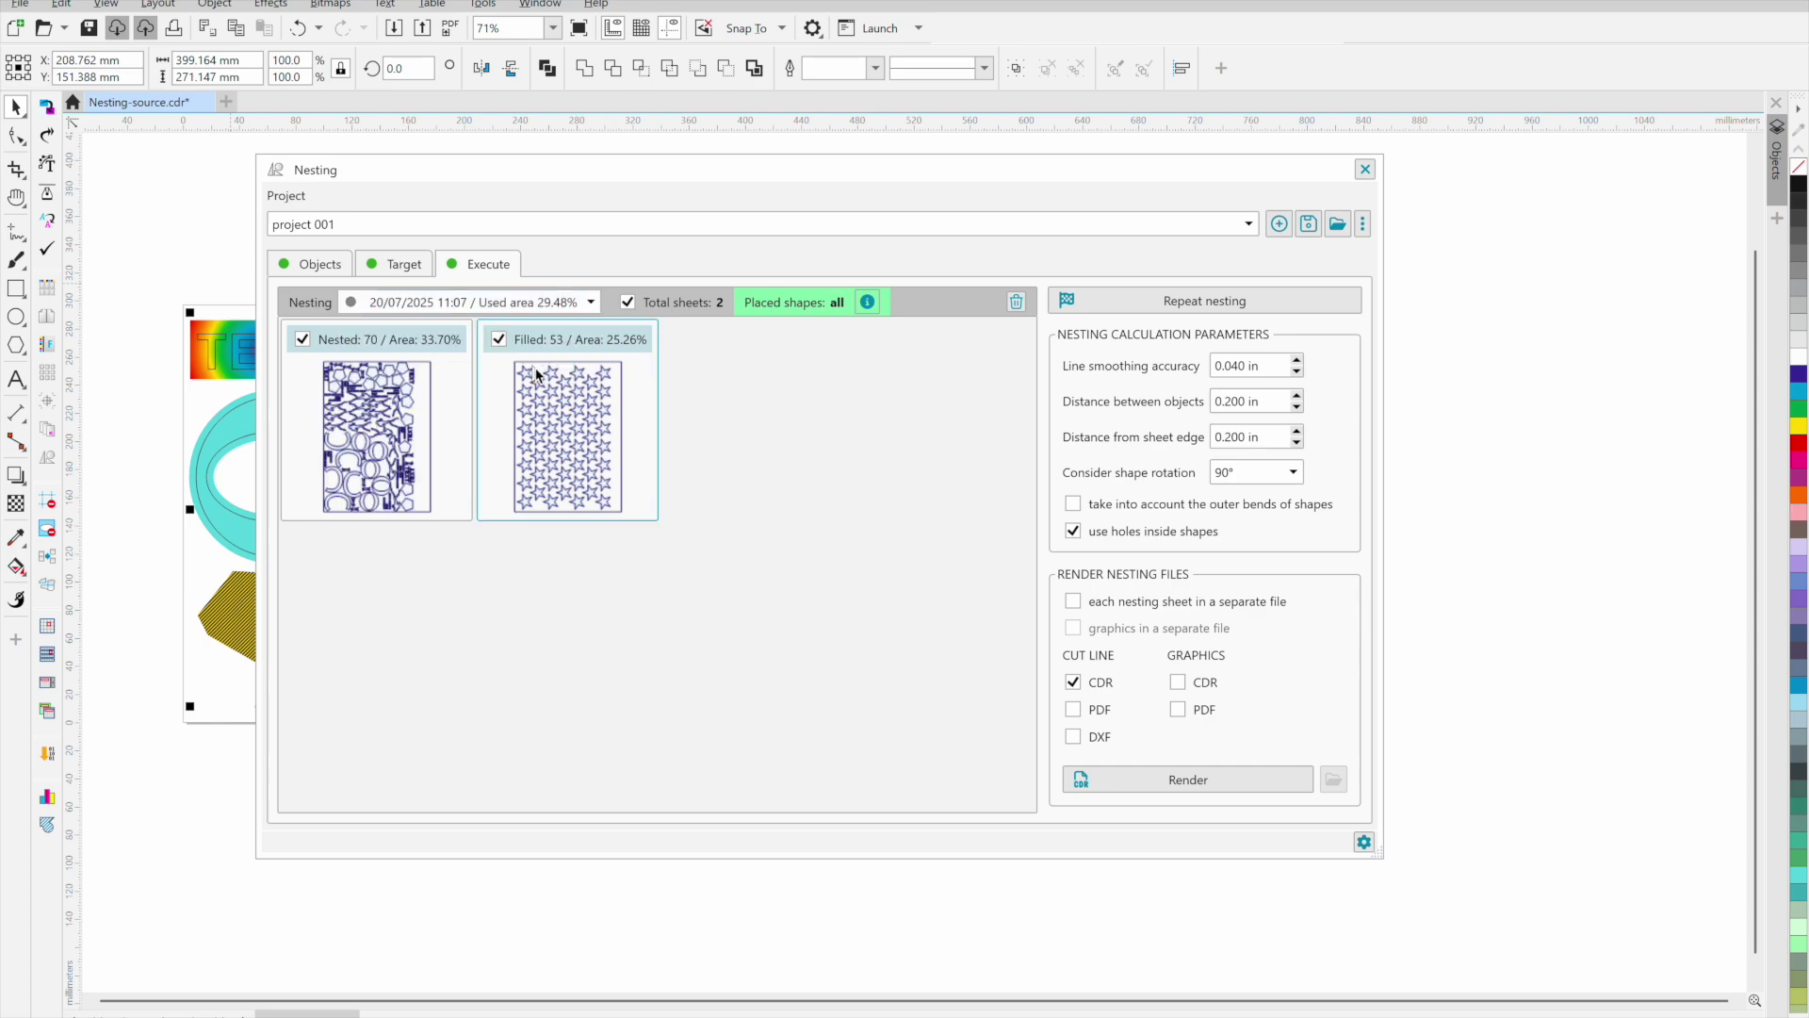
pyautogui.click(1211, 779)
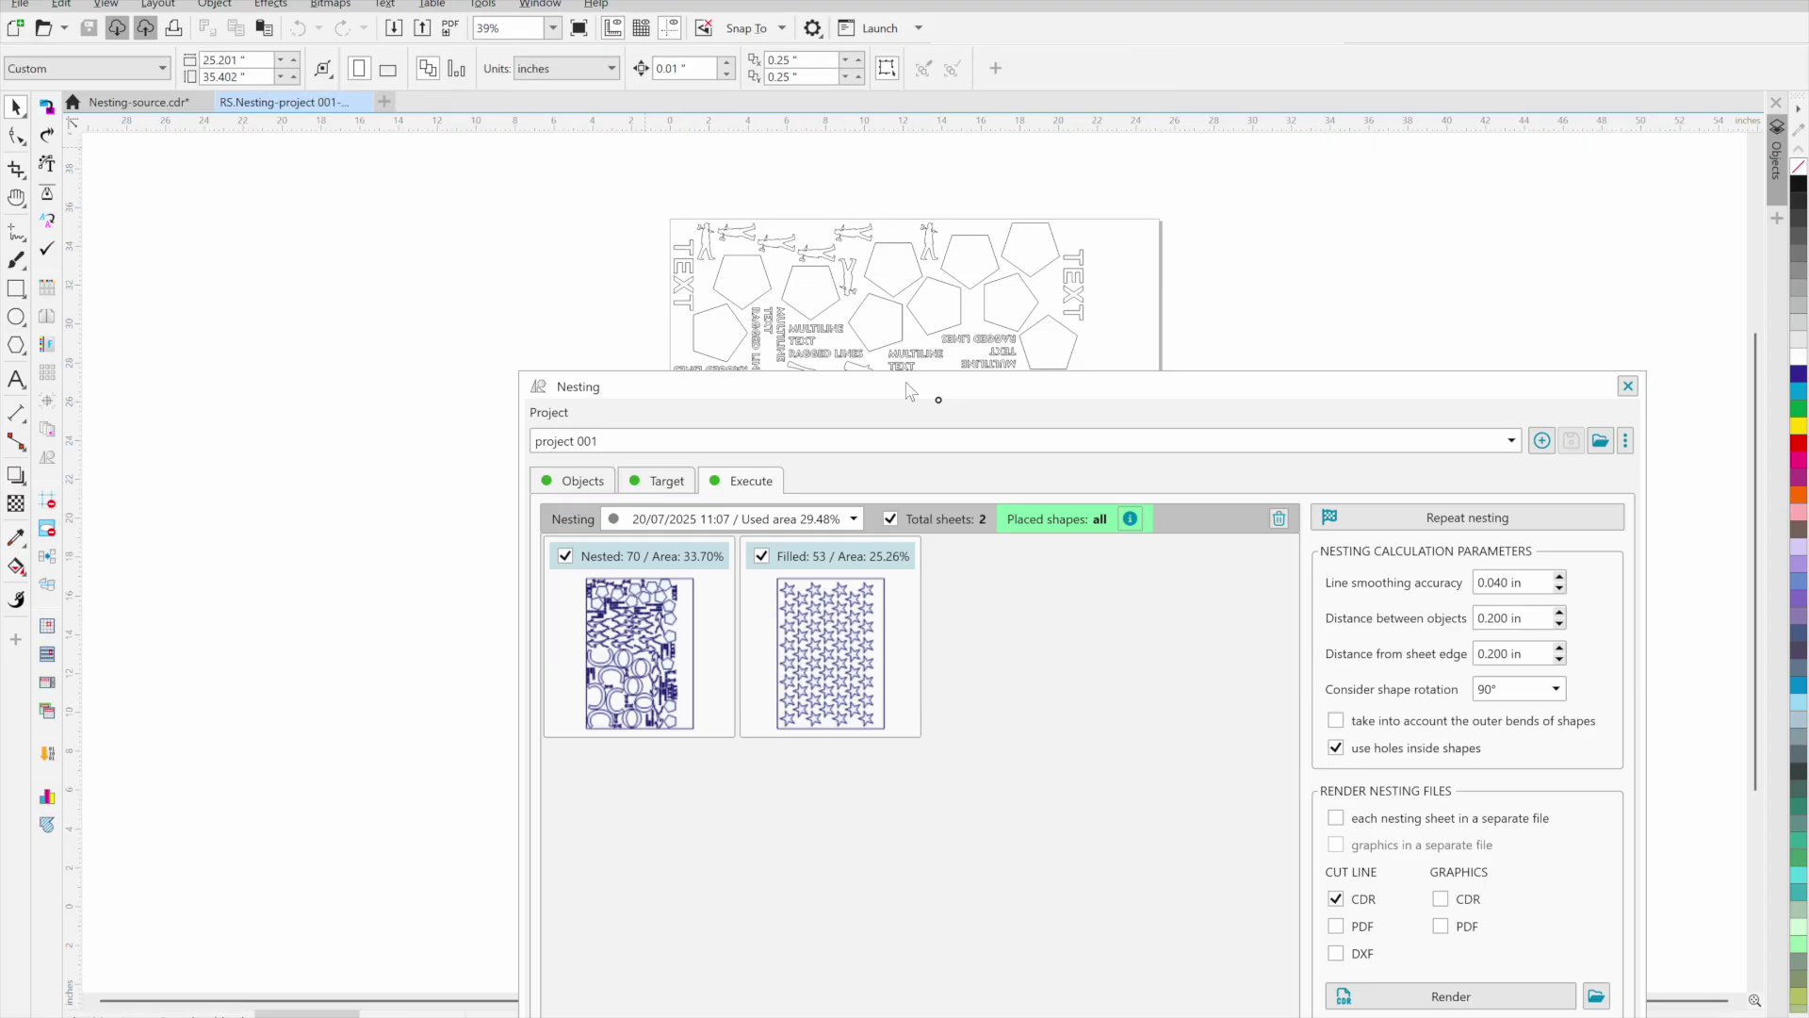
# - Drag the Nesting window aside to reveal the rendered star-filled cut-line sheet
pyautogui.moveTo(926, 392); pyautogui.dragTo(747, 198)
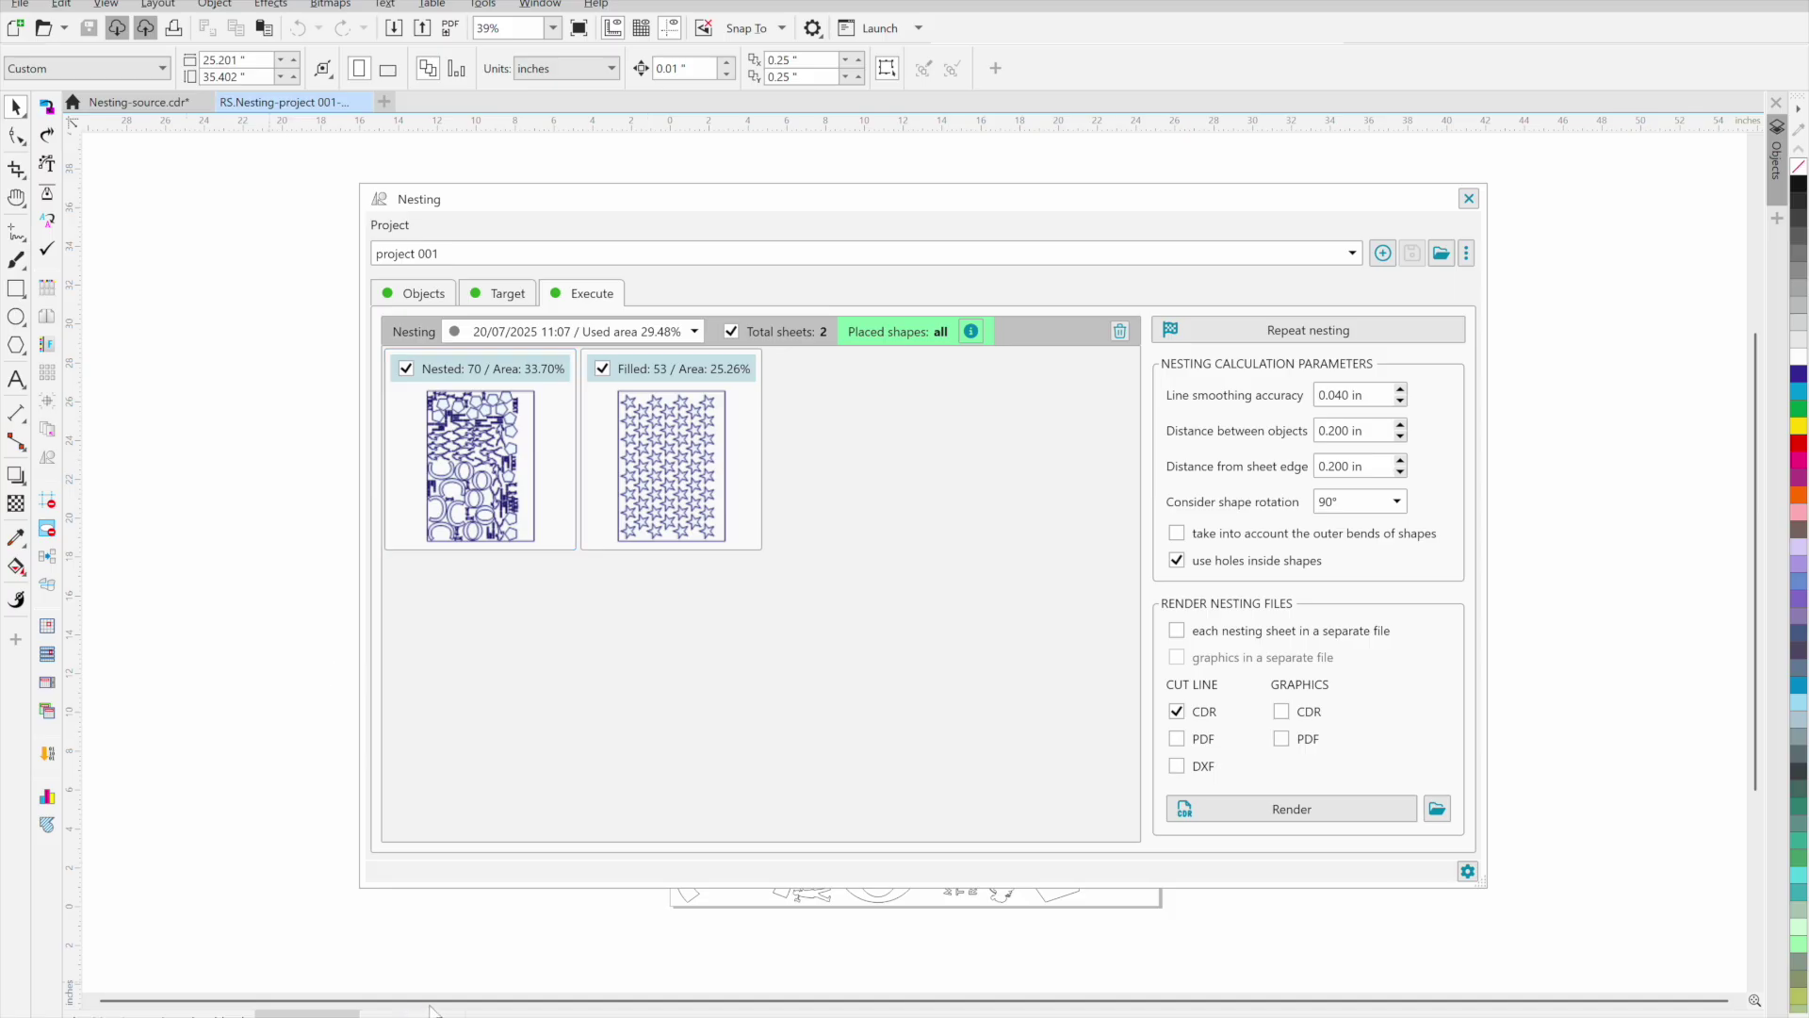
pyautogui.moveTo(688, 206); pyautogui.dragTo(673, 173)
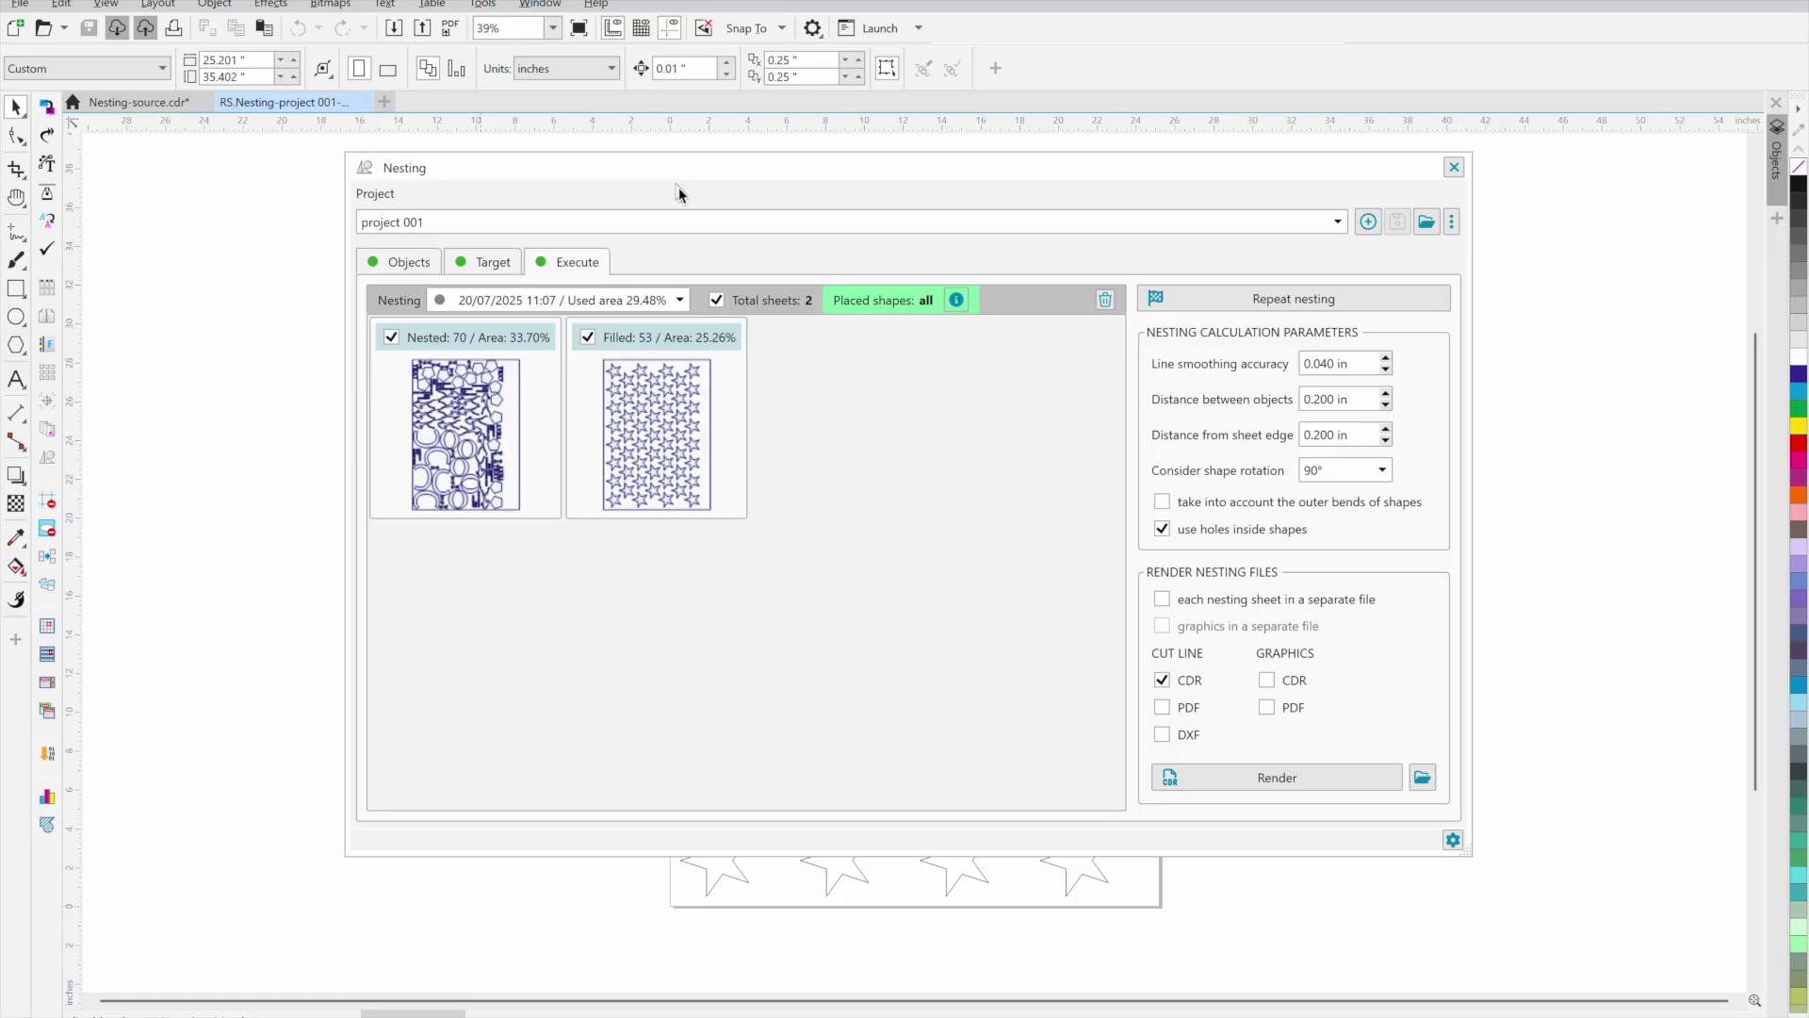
# - Re-render the nesting with GRAPHICS CDR enabled, then close the Nesting window
pyautogui.click(1267, 681)
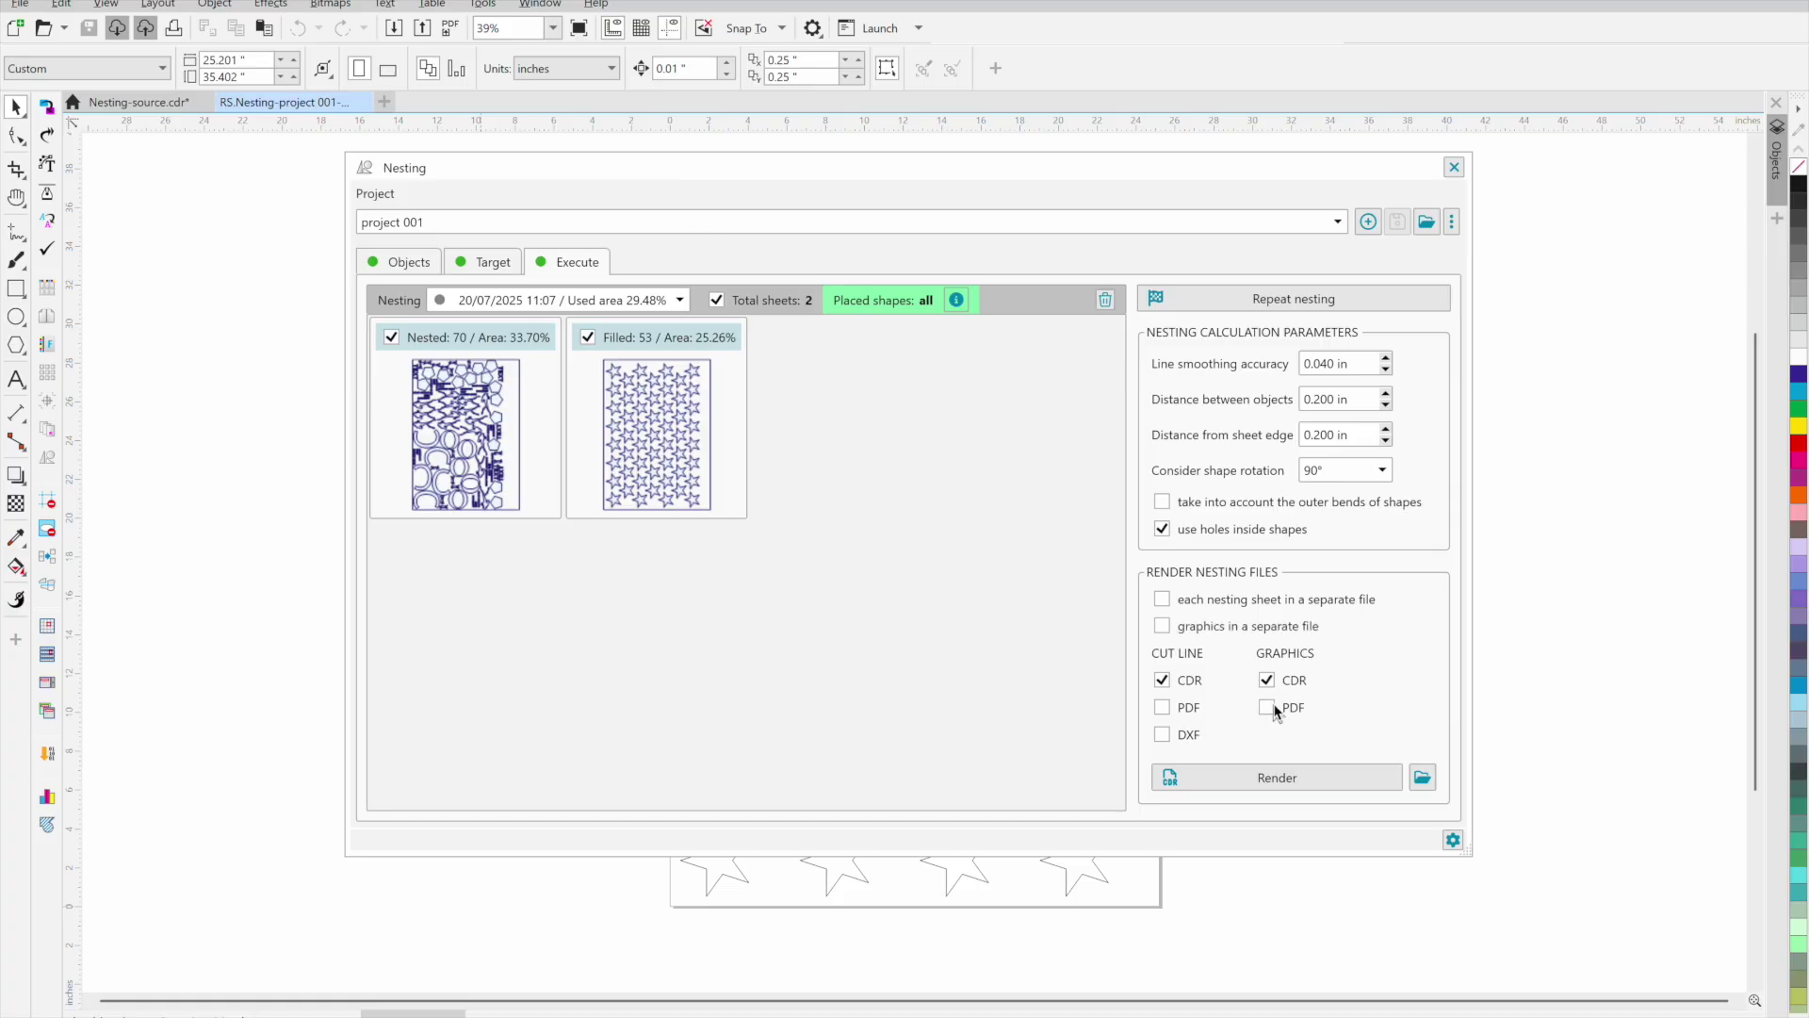
pyautogui.click(1277, 779)
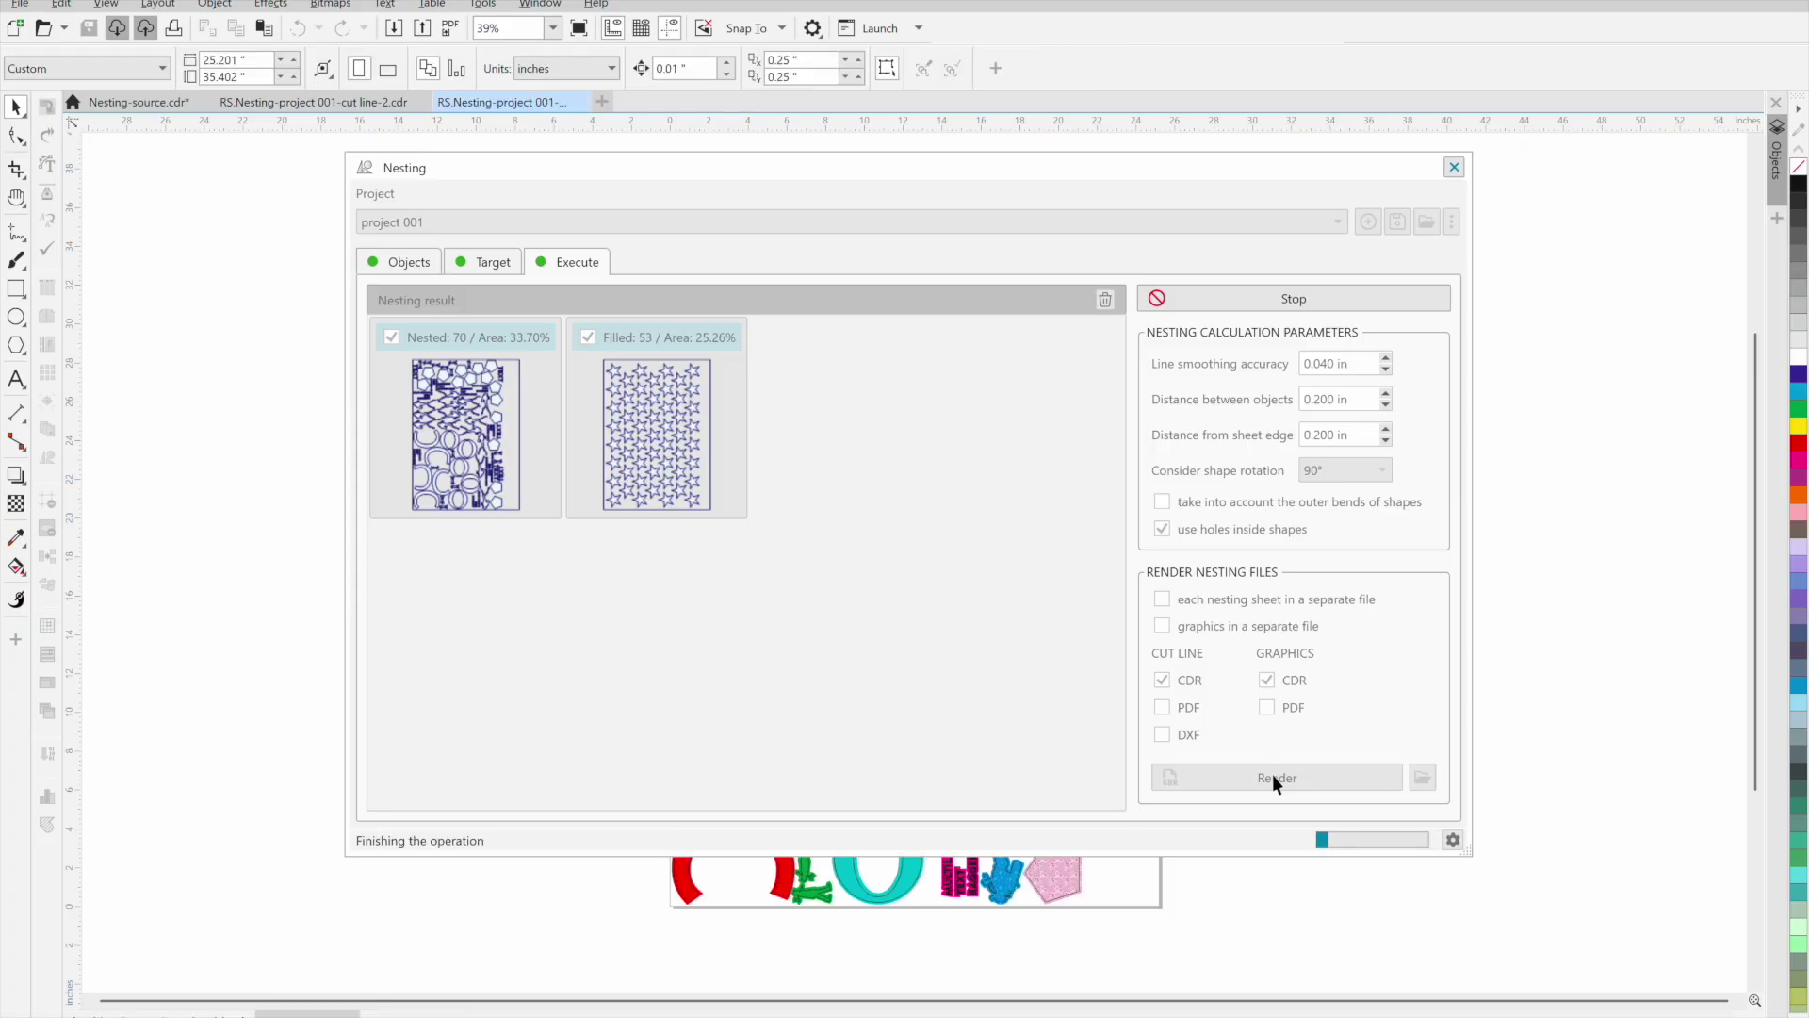
pyautogui.click(1455, 169)
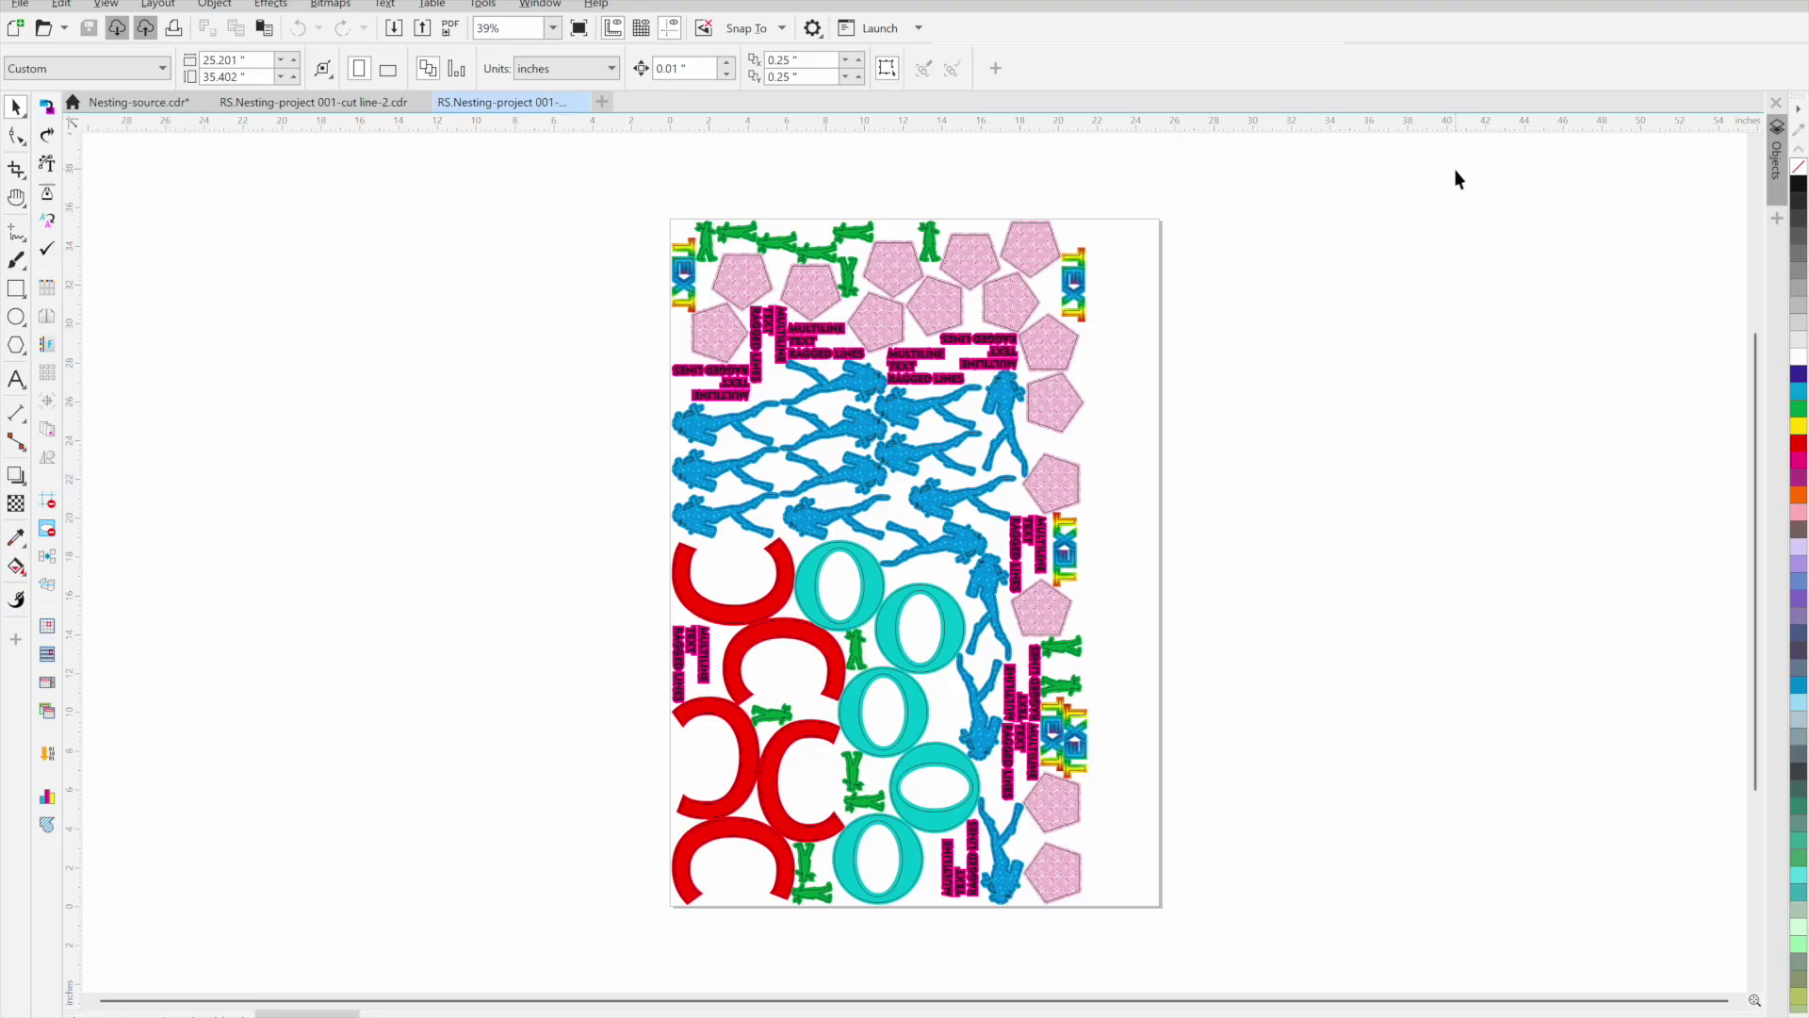
# - In the Objects docker, toggle RS.Nesting.Graphics off and on, then hide RS.Nesting.CutLines
pyautogui.click(1773, 179)
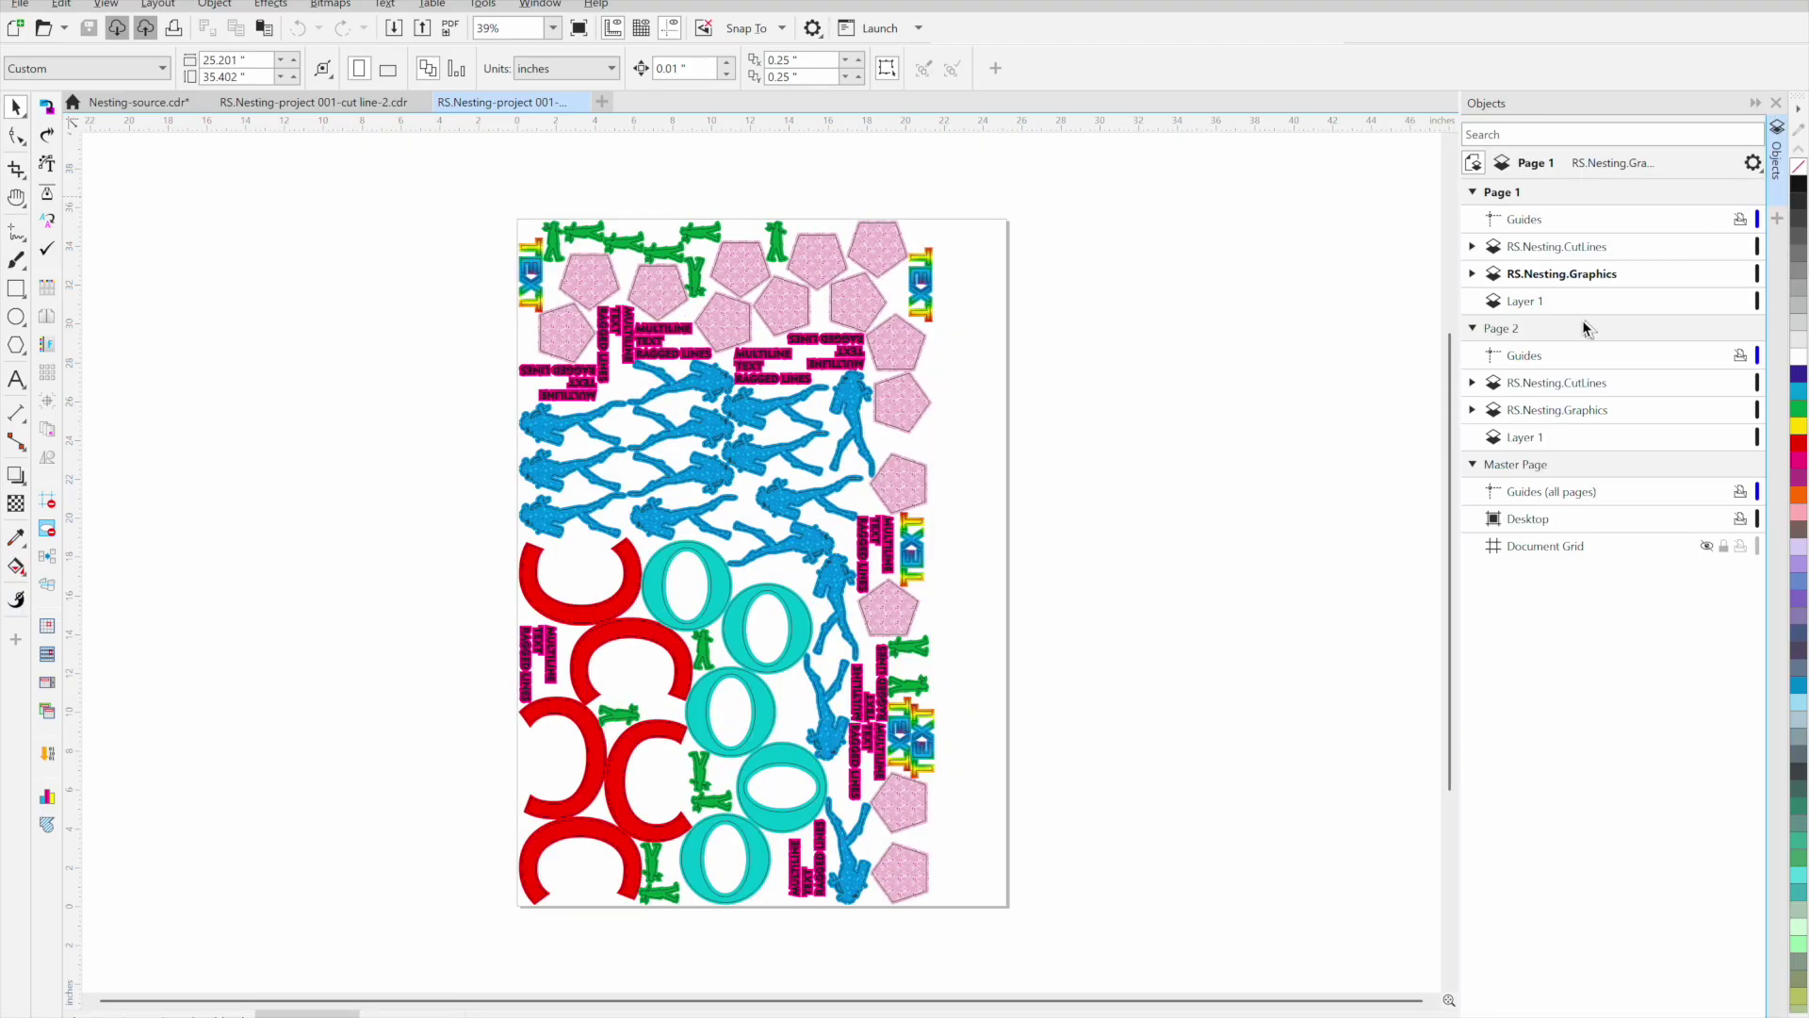
pyautogui.moveTo(1707, 251)
pyautogui.click(1706, 273)
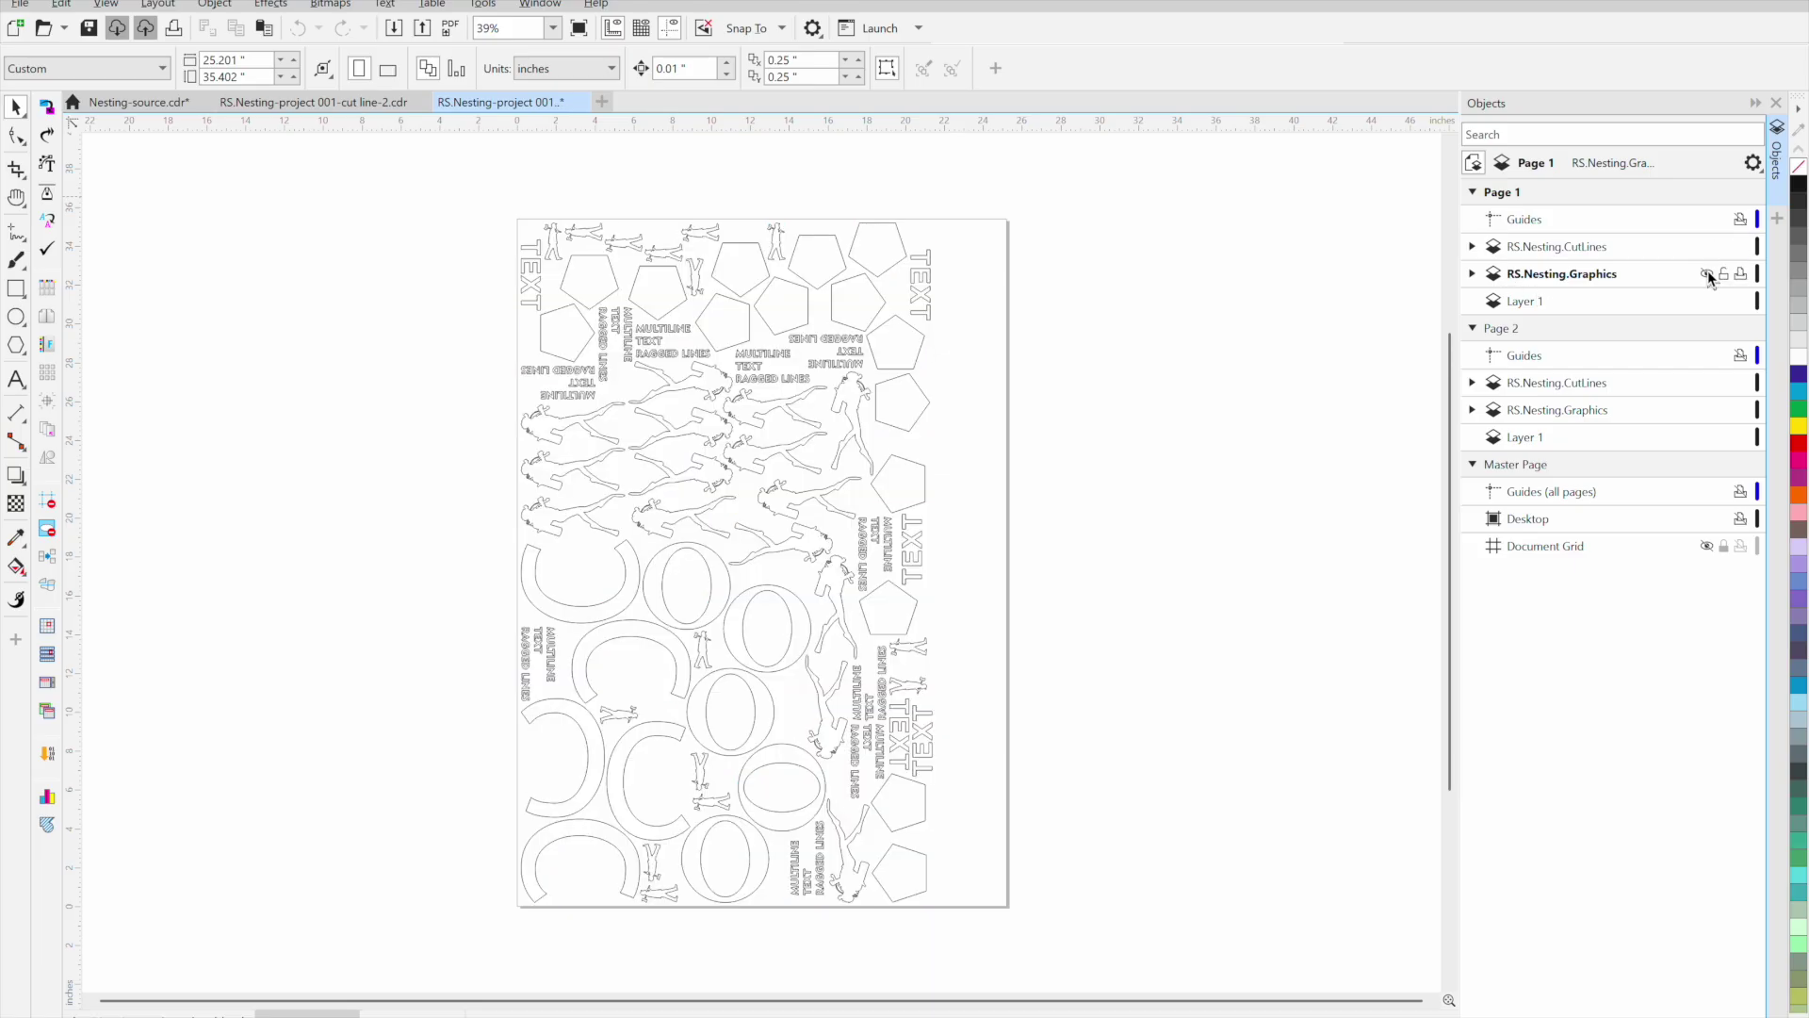
pyautogui.click(1707, 274)
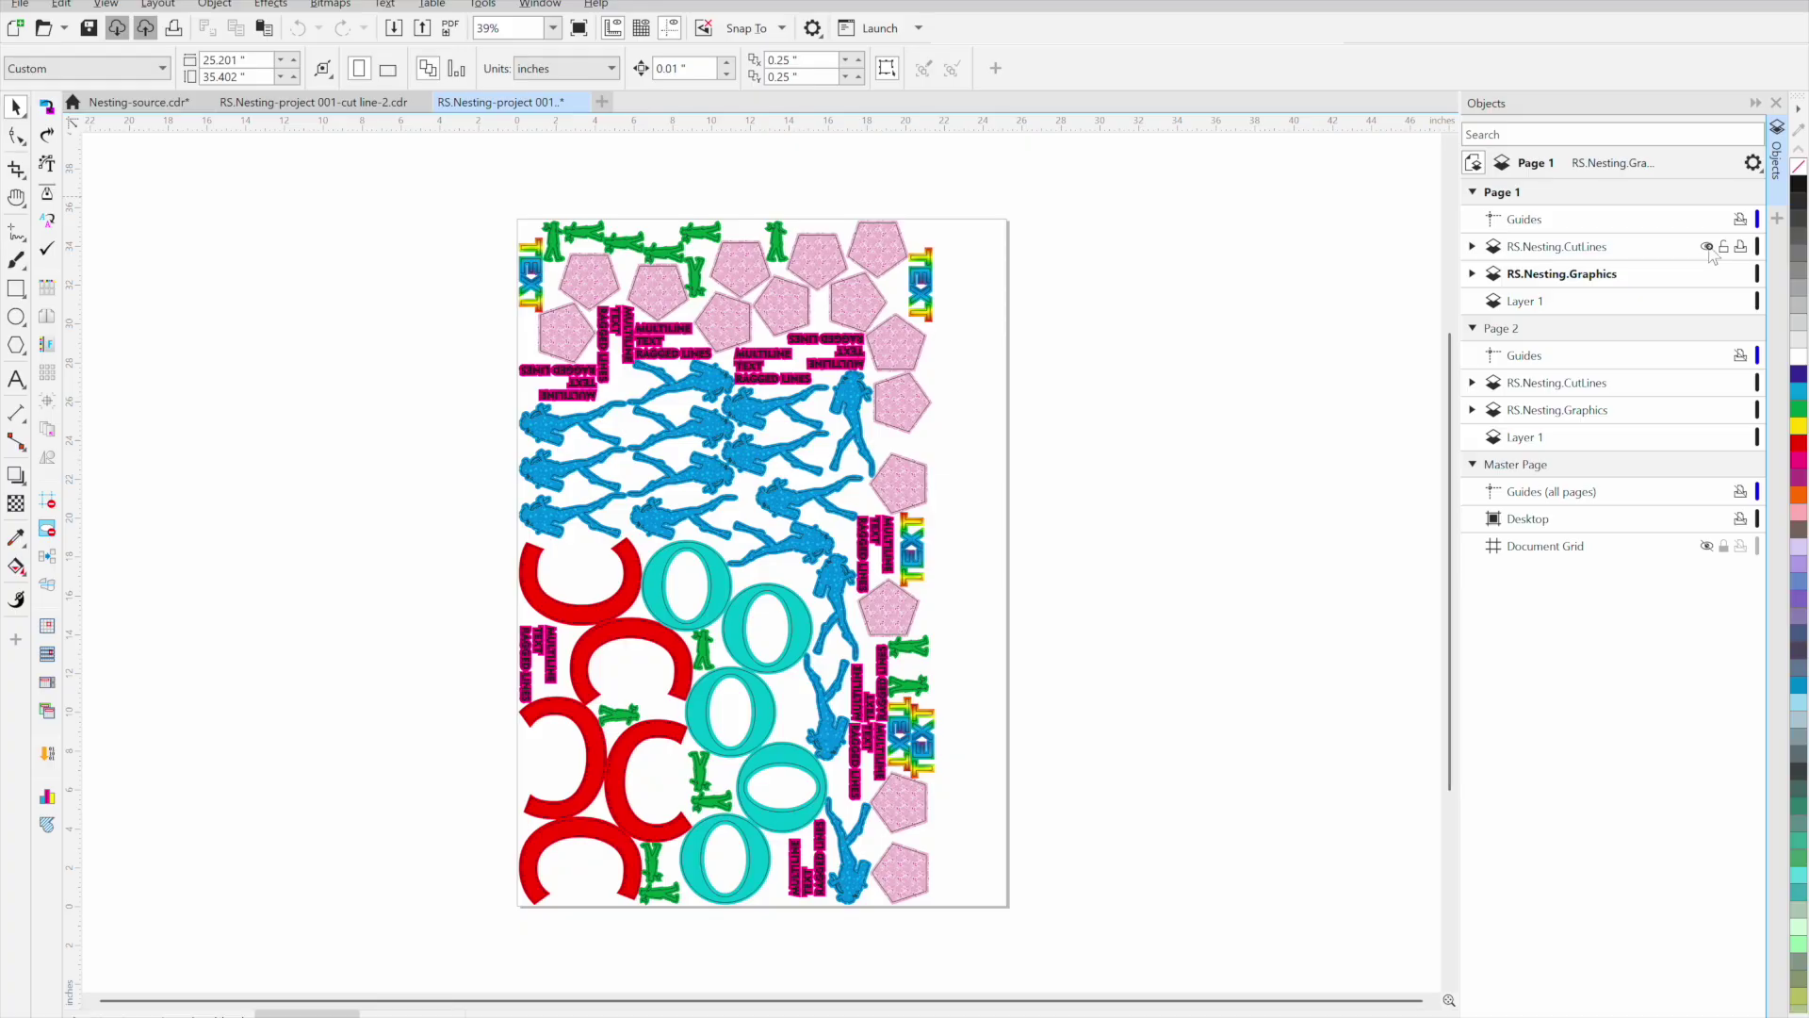
pyautogui.click(1707, 248)
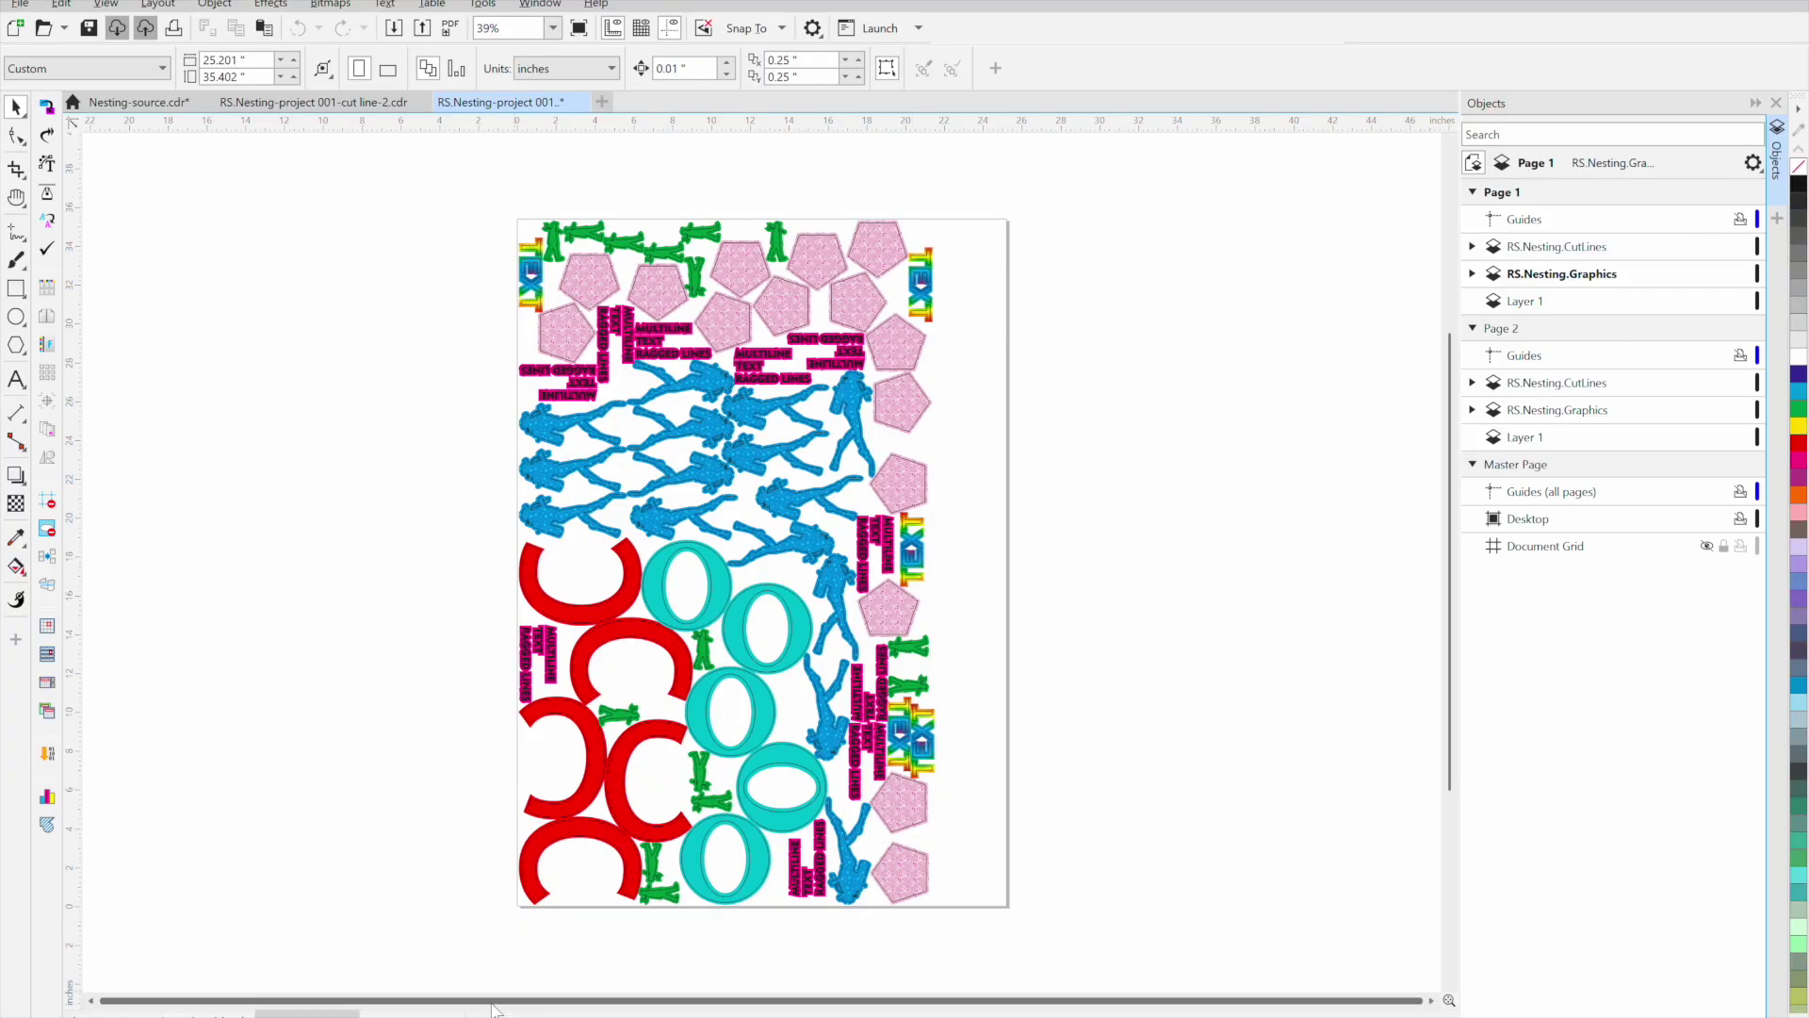